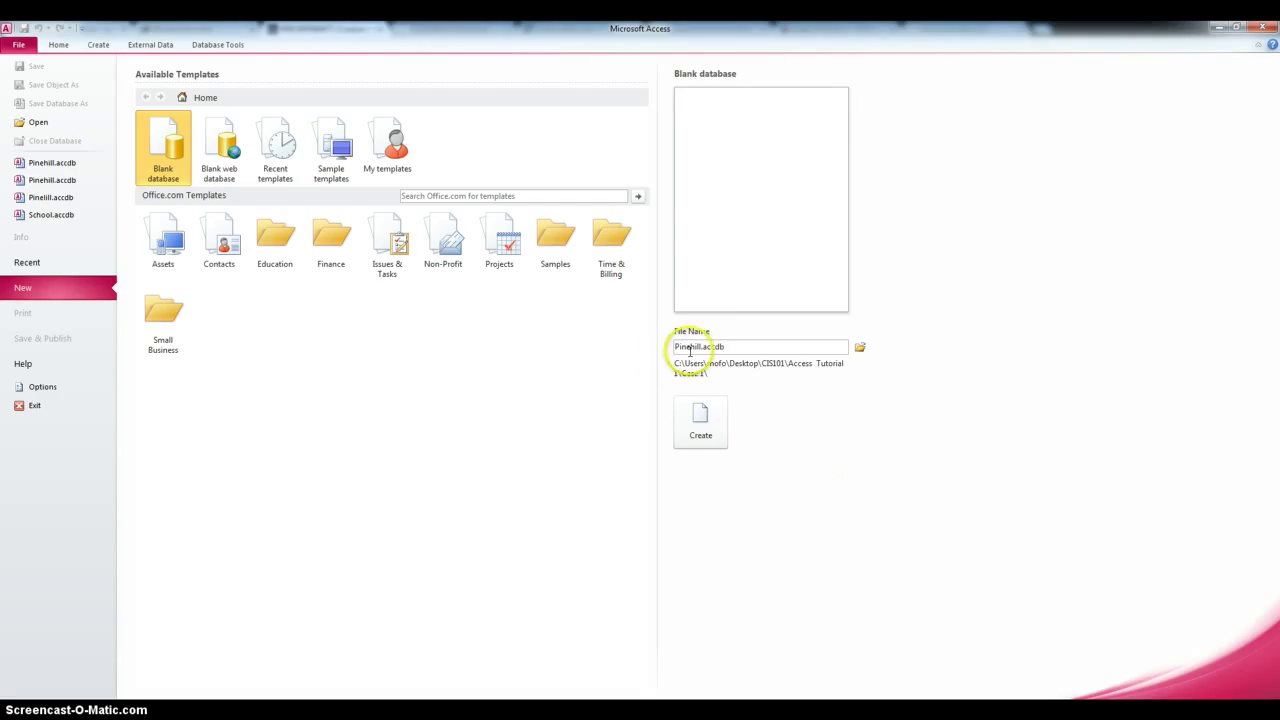
Step: Create the blank database Pinehill.accdb and rename the new table's ID field to TeacherID
left_click(687, 425)
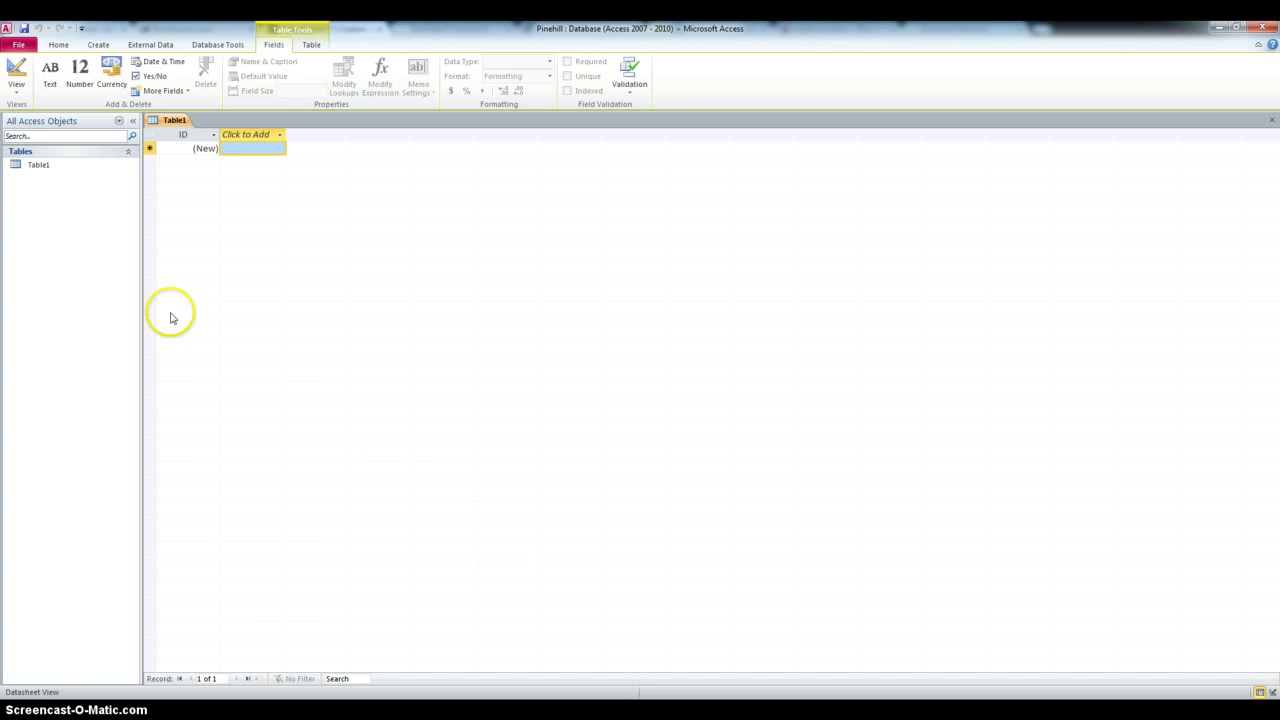
left_click(192, 134)
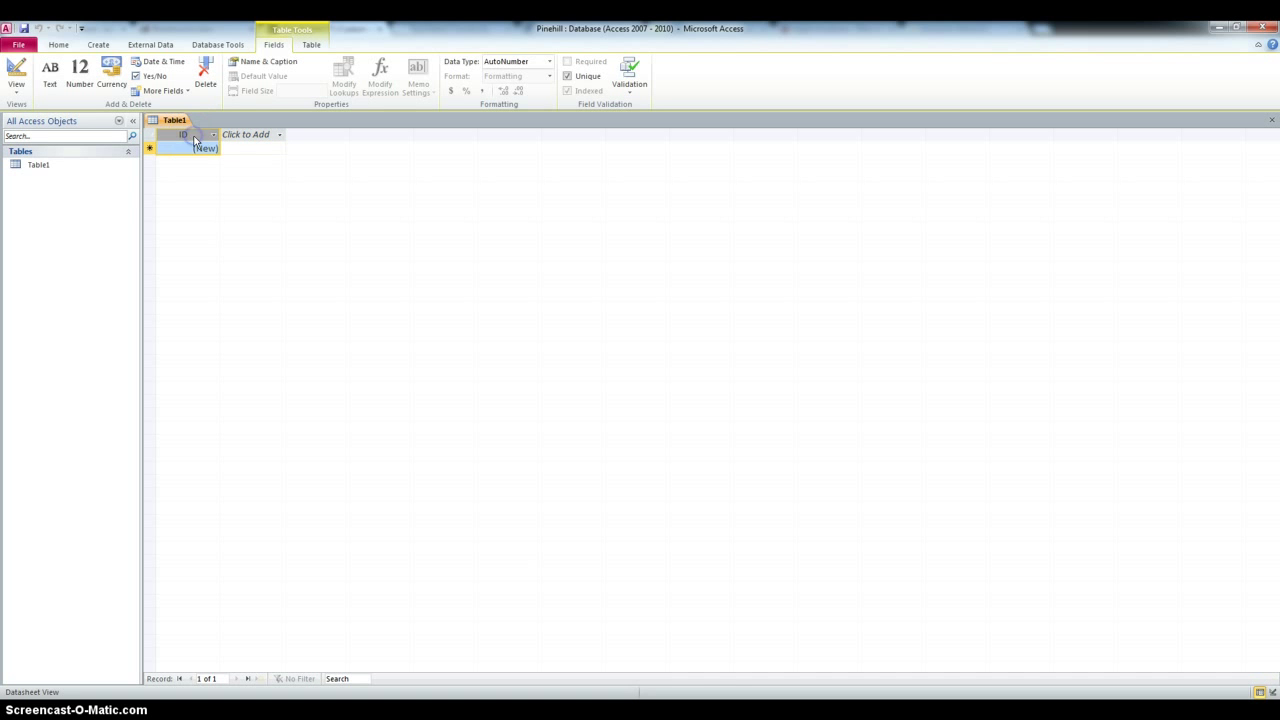
double_click(188, 134)
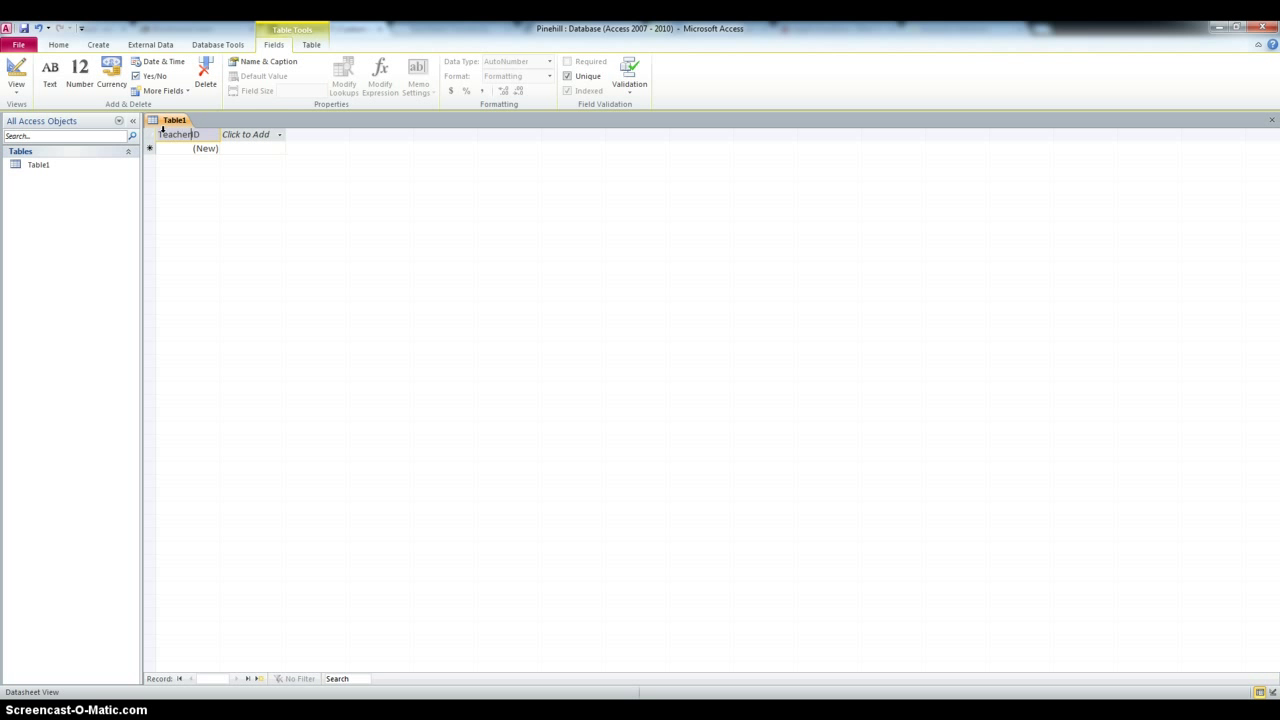
left_click(234, 192)
left_click(186, 147)
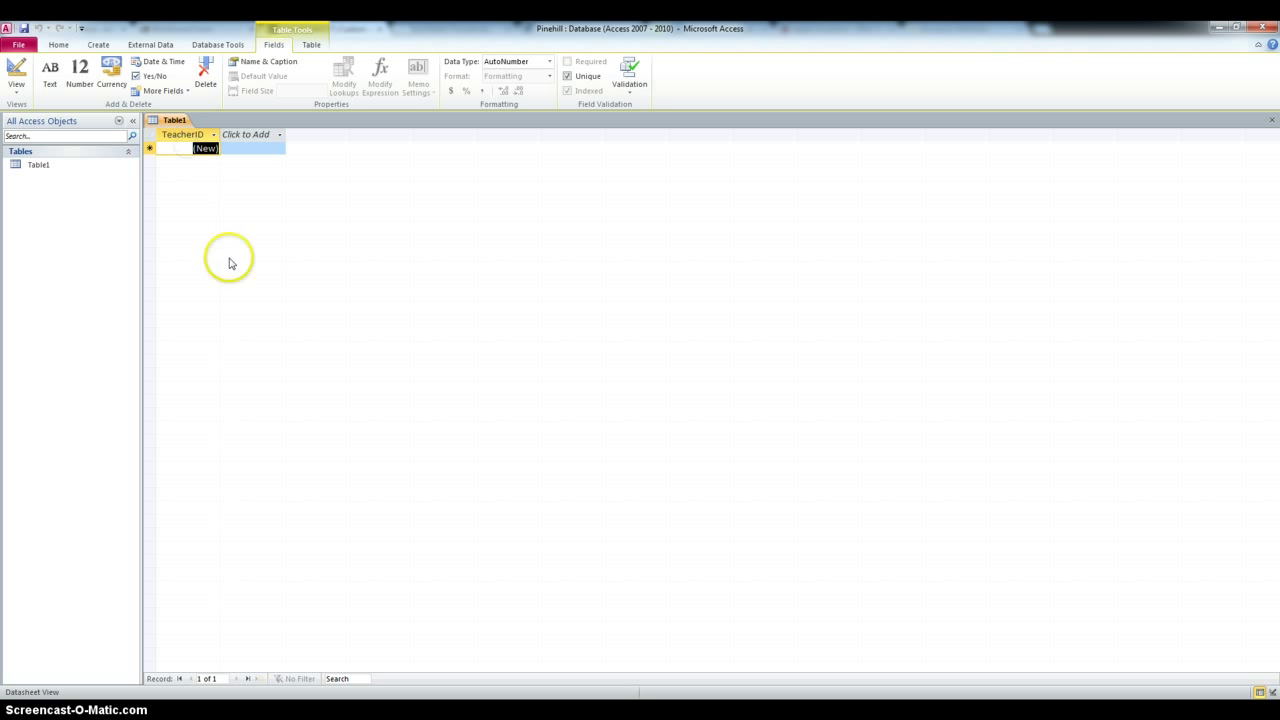
Step: Change the data type of the TeacherID field to Text
left_click(213, 134)
mouse_move(267, 198)
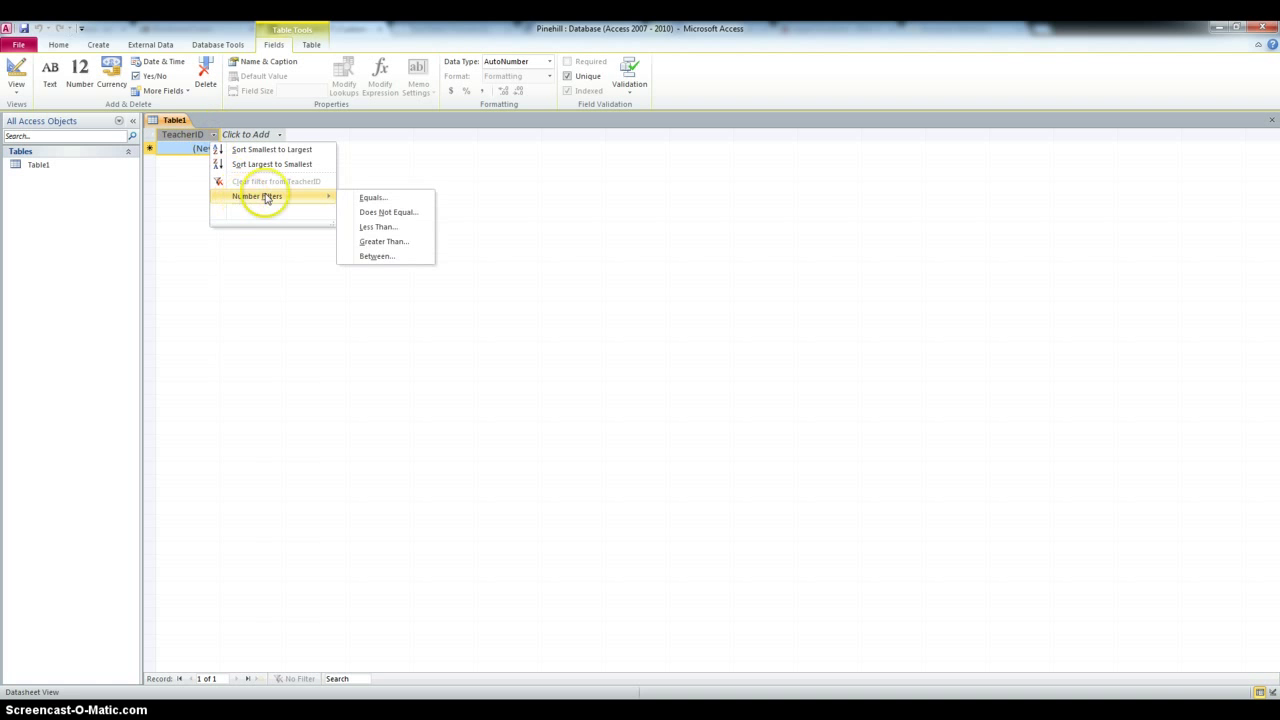
left_click(188, 186)
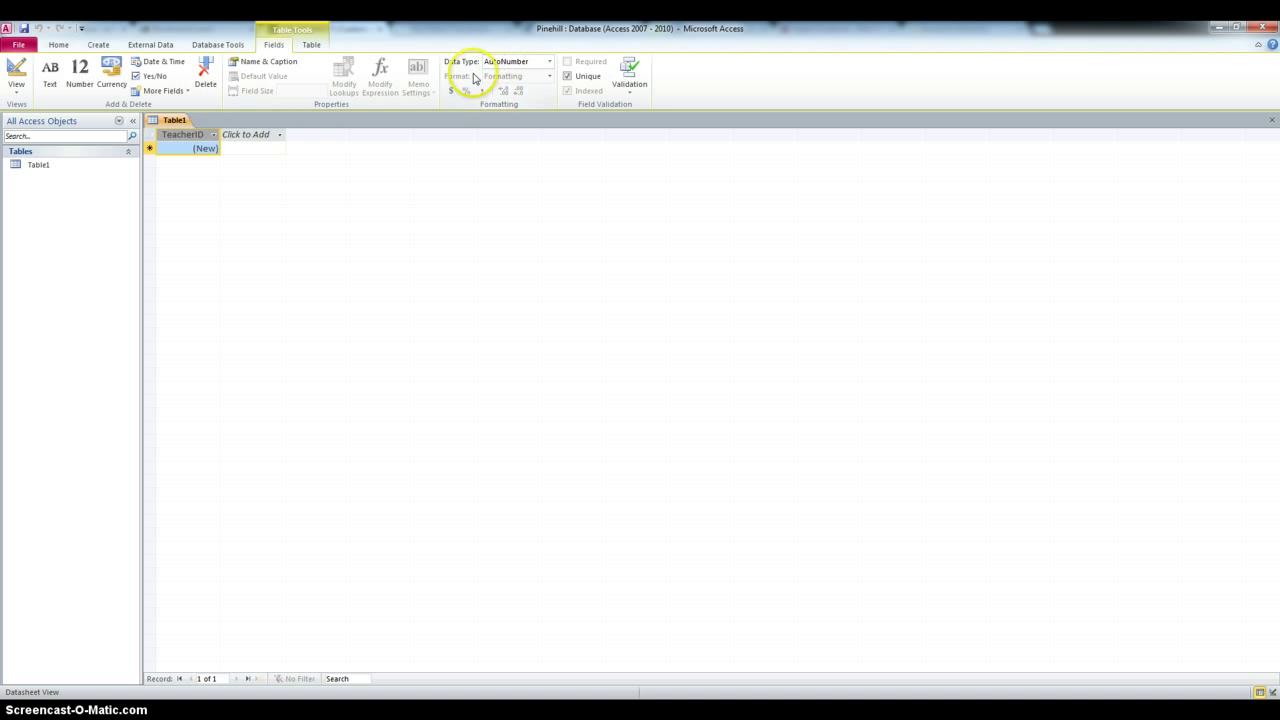
left_click(548, 64)
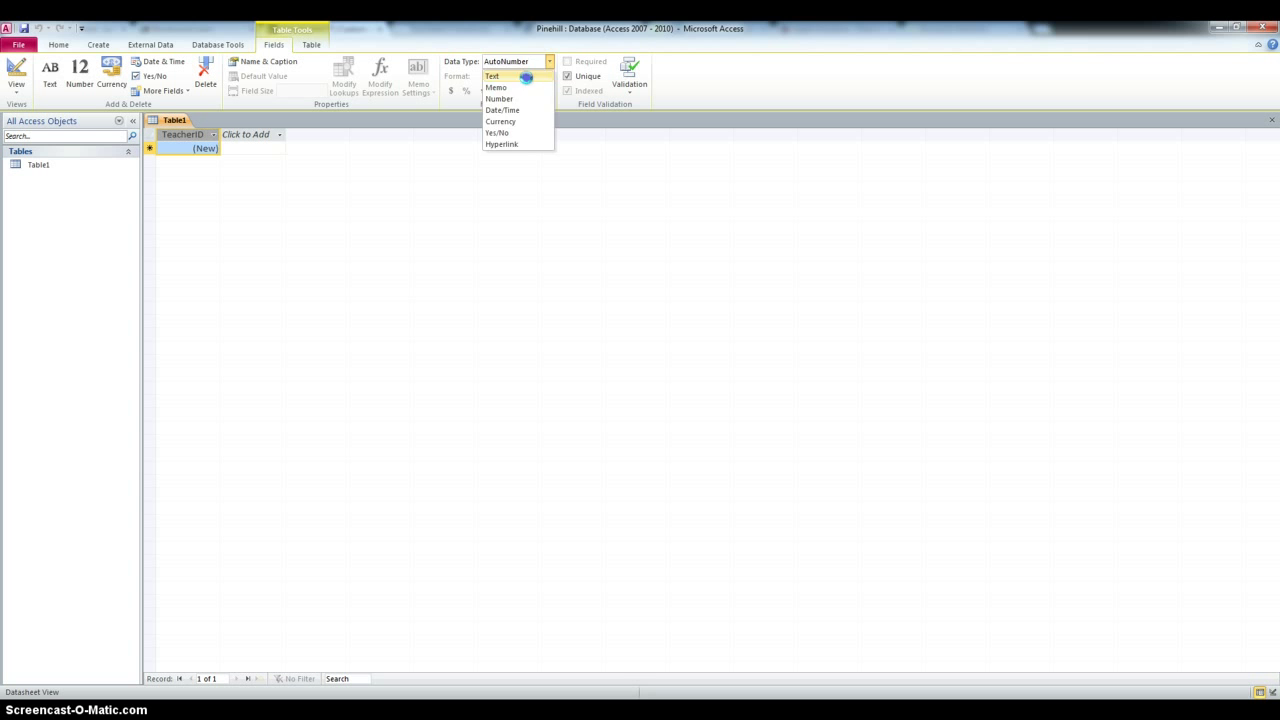
left_click(492, 76)
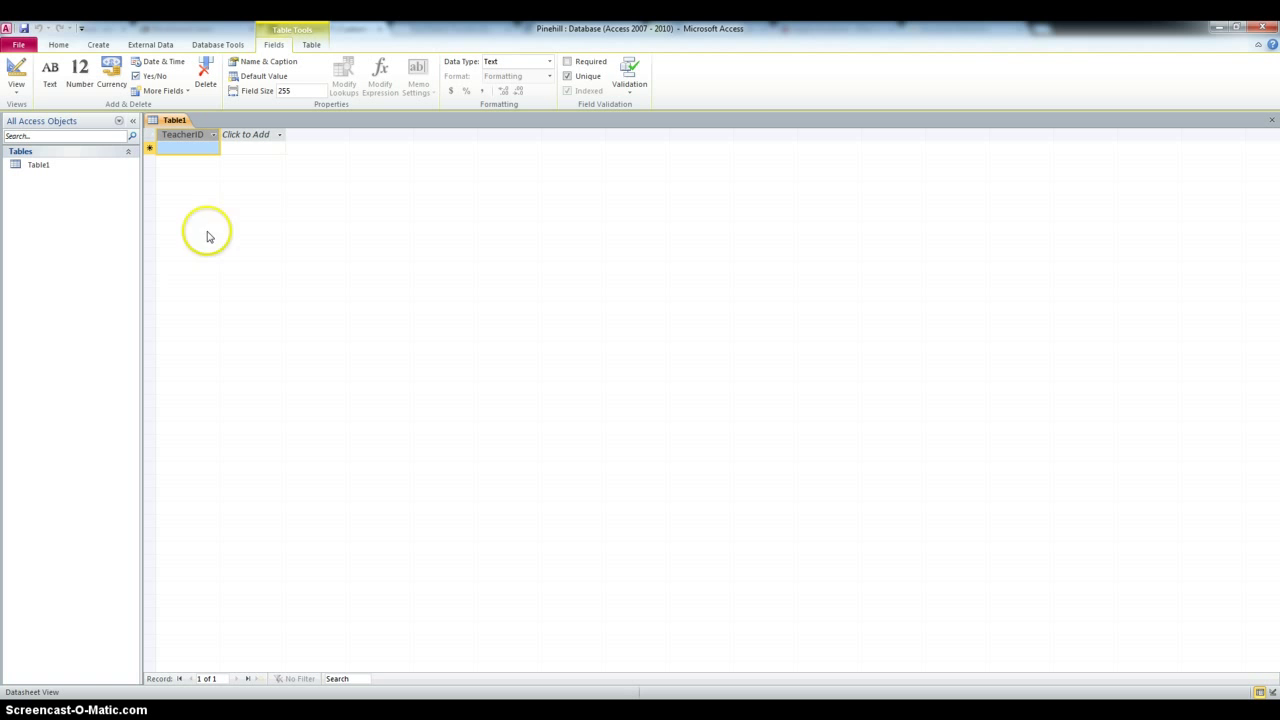
Step: Add the Text fields FirstName, LastName, Degree and School, followed by a Date/Time field named HireDate
left_click(48, 73)
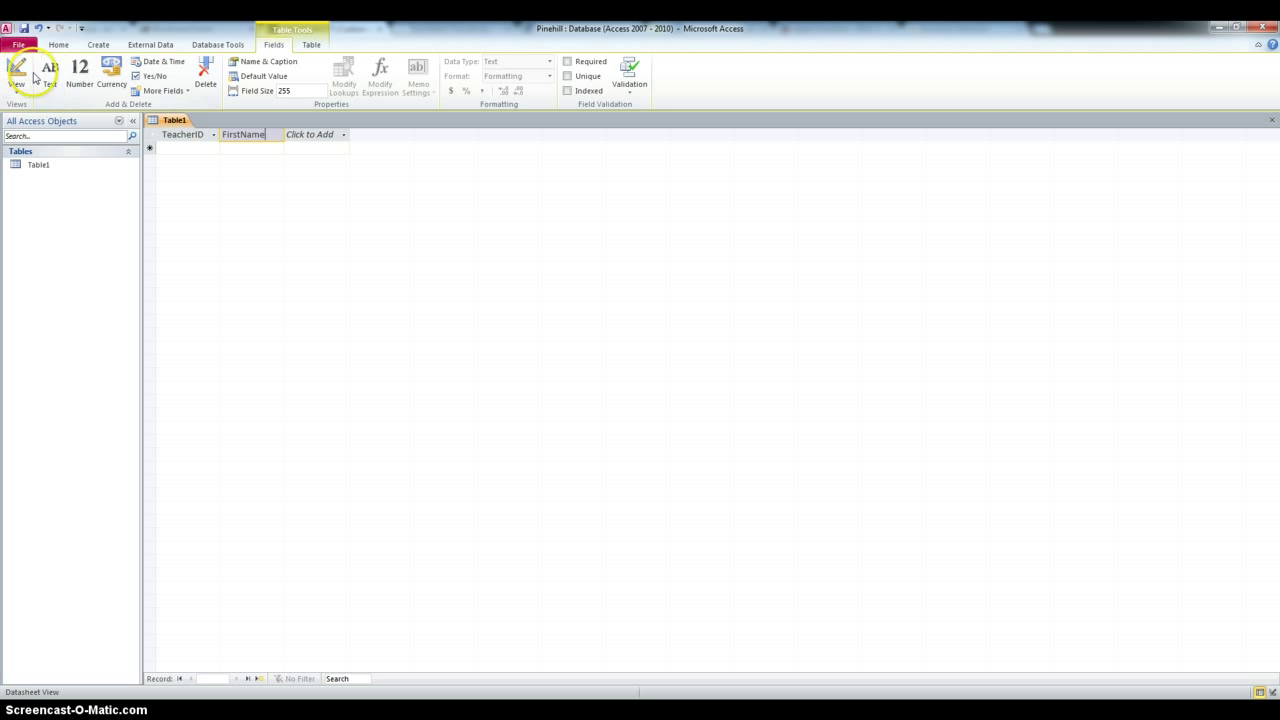
left_click(49, 78)
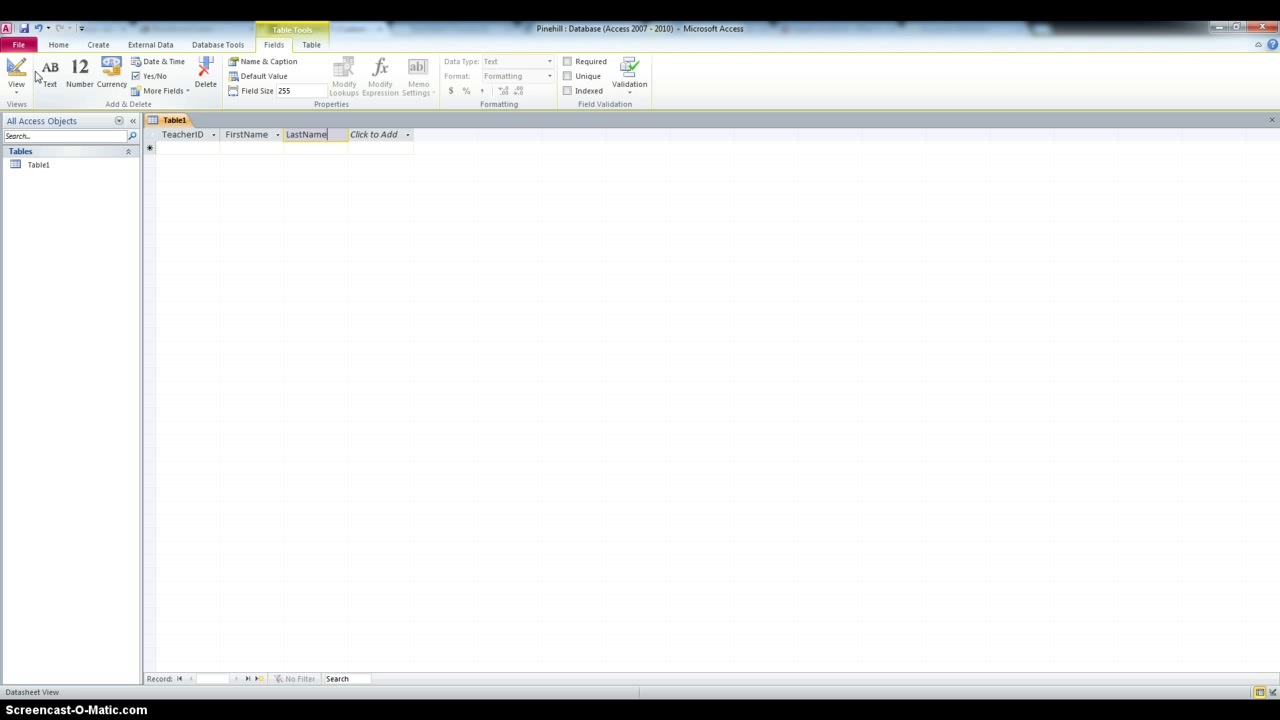
left_click(49, 75)
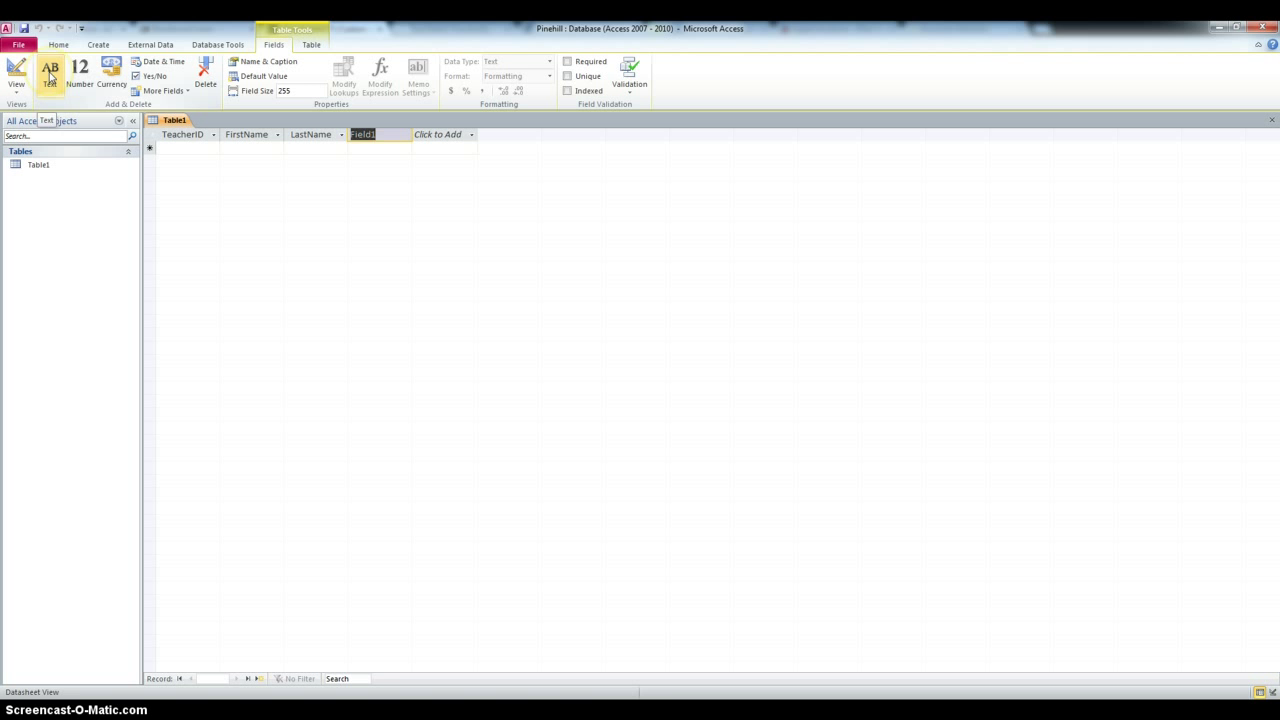
type("Degree")
left_click(49, 75)
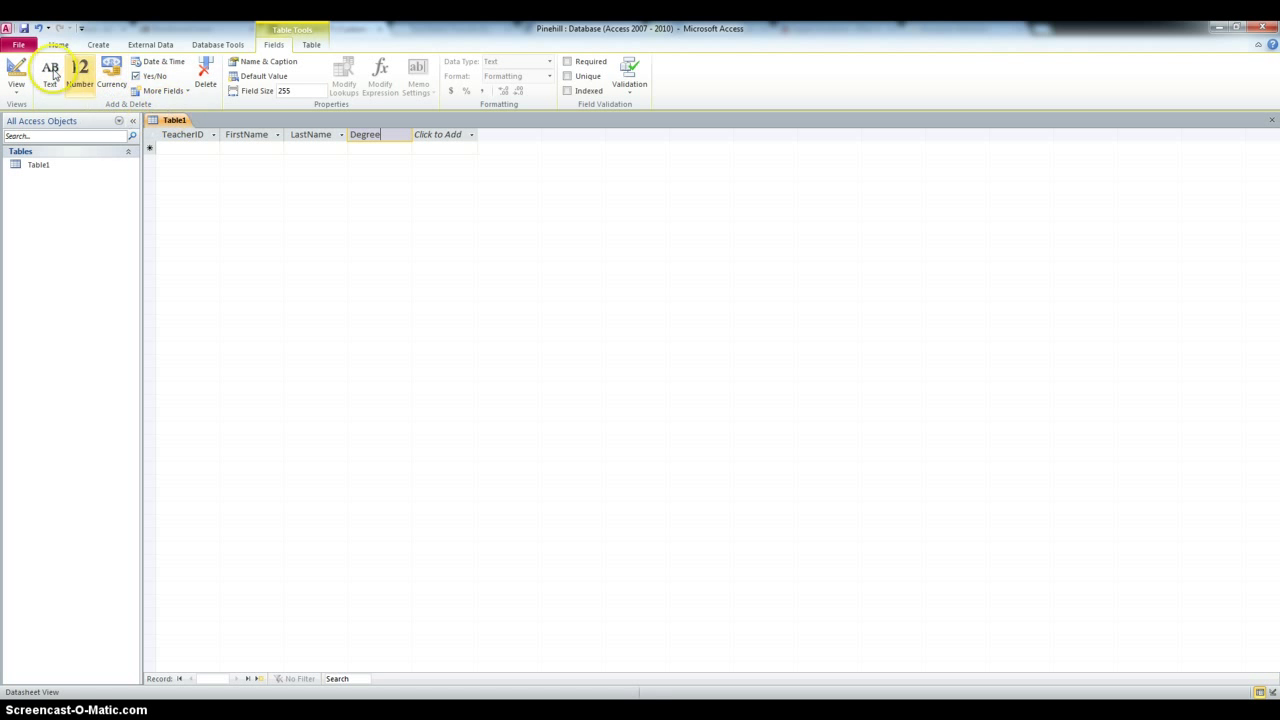
left_click(50, 72)
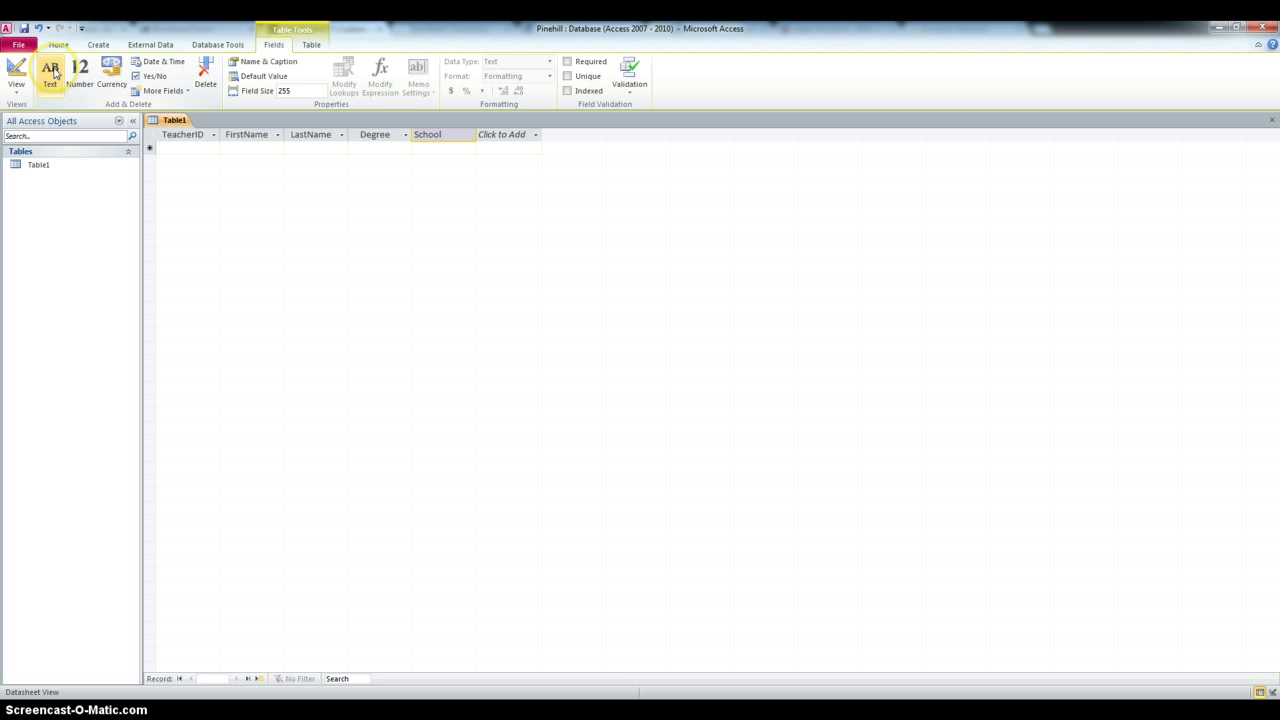
left_click(161, 62)
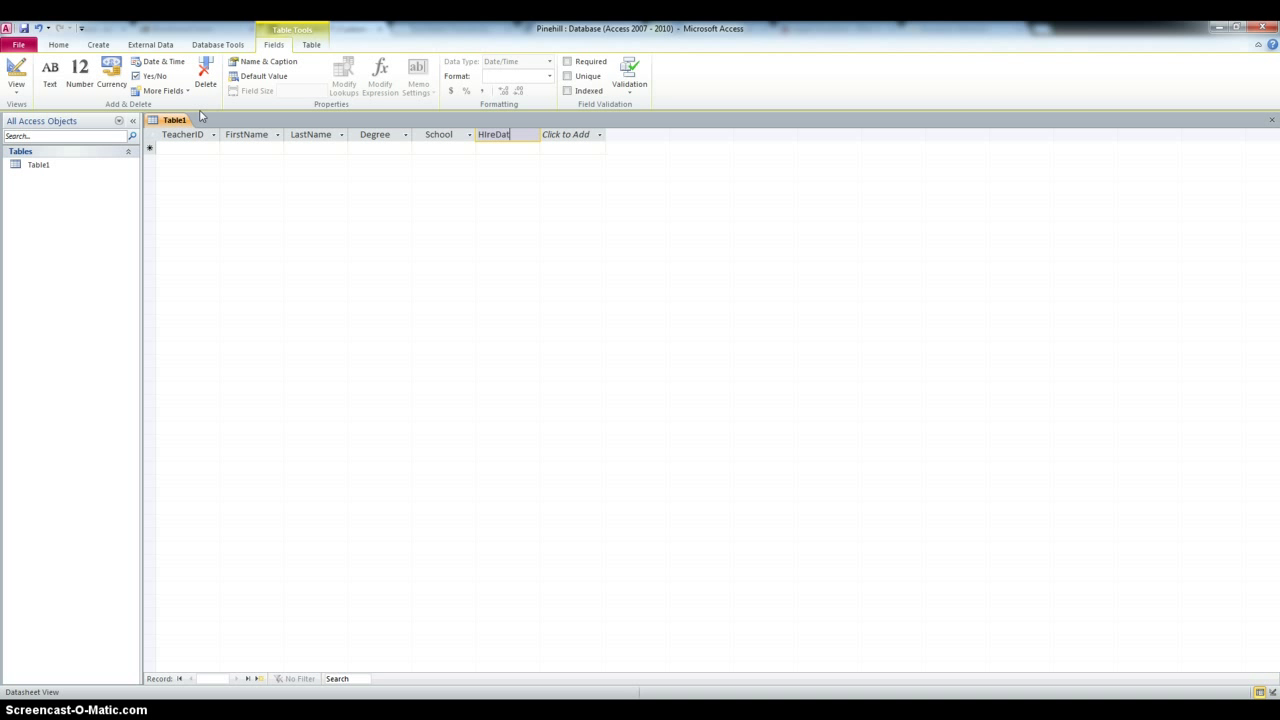
left_click(485, 135)
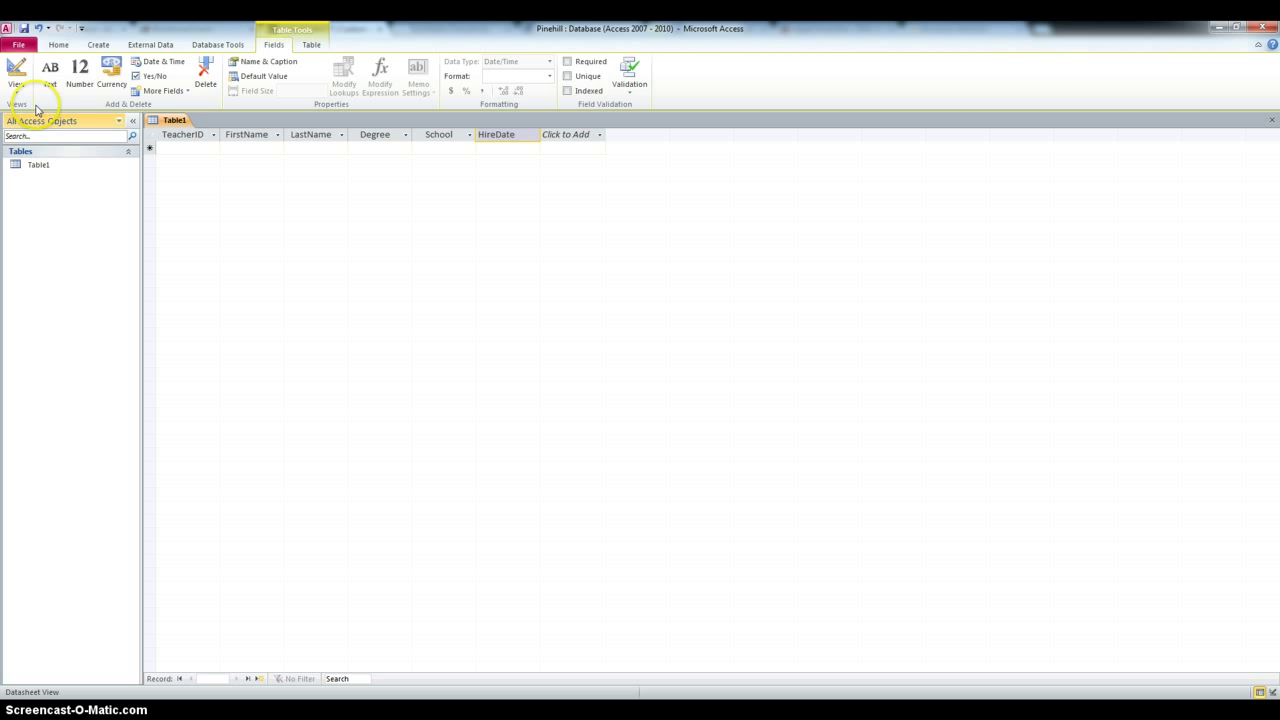
Step: Save the table under the name Teacher
left_click(23, 28)
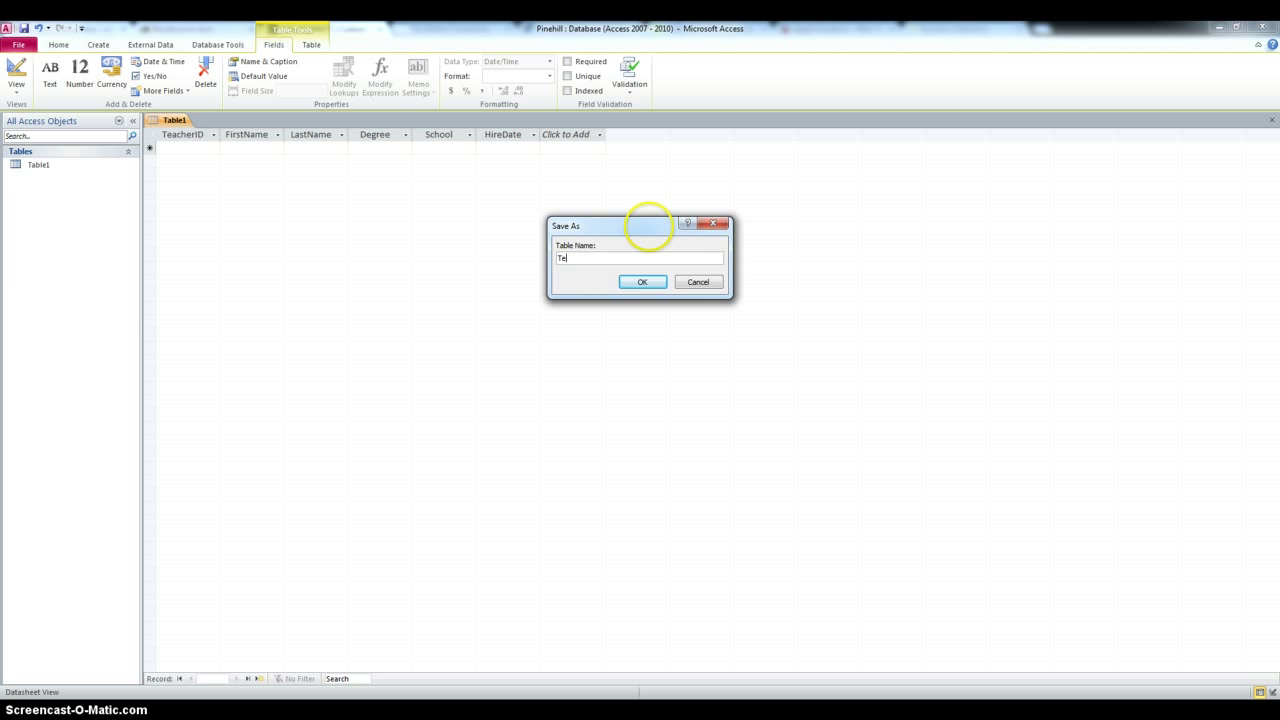
type("Teacher")
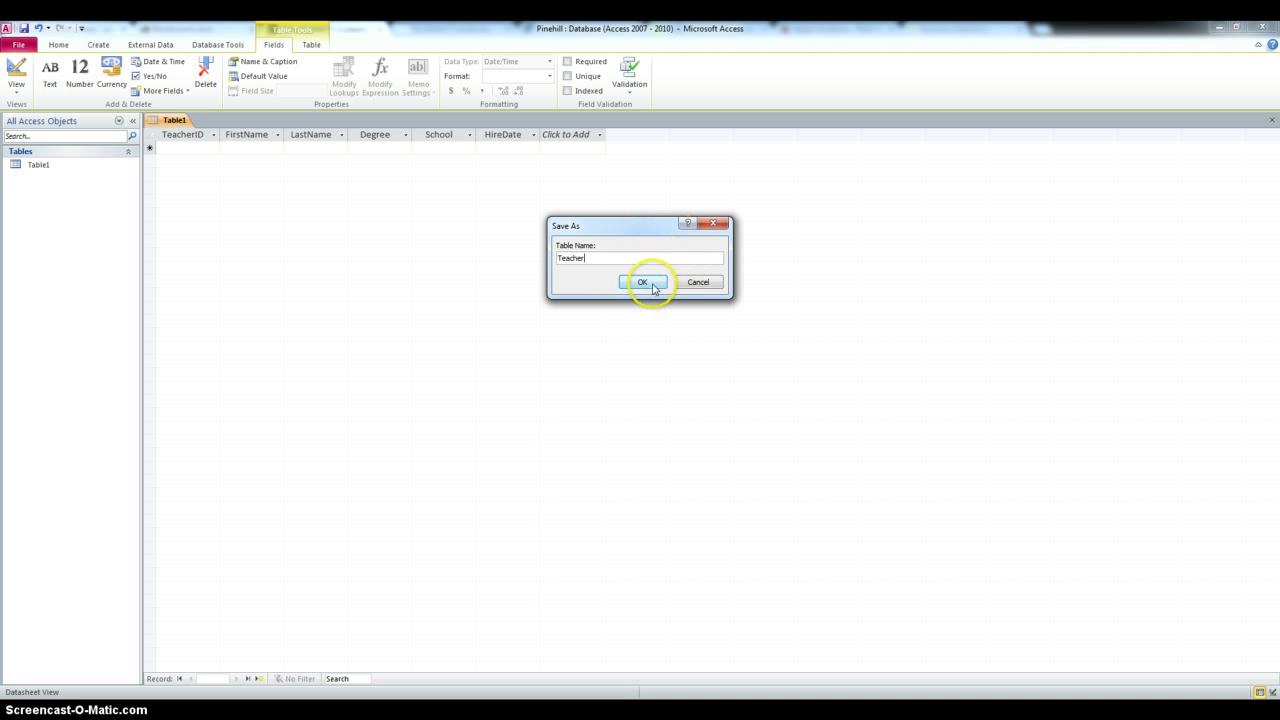
left_click(645, 281)
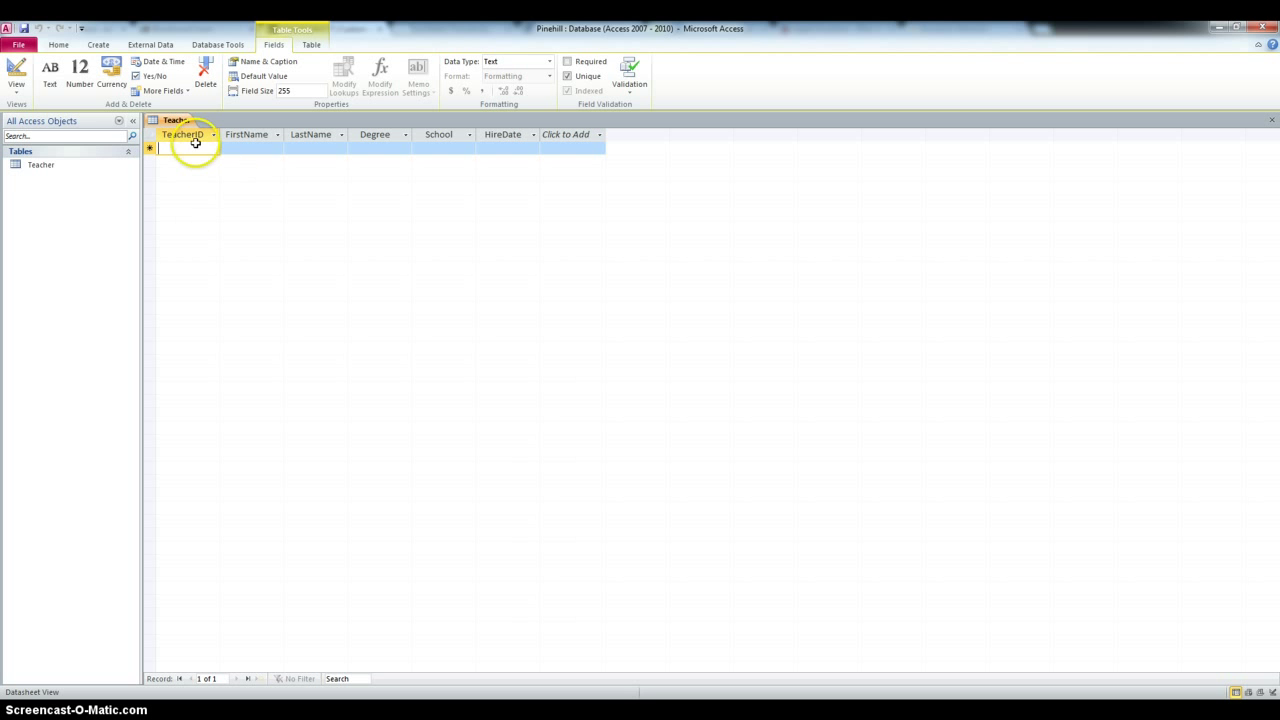
Step: Enter five teacher records with IDs, names, schools, degrees BA, MM, PhD, BM, BM and hire dates 4/21/2012, 1/13/2012, 1/15/2012, 3/3/2012, 5/1/2012
left_click(182, 150)
key("Tab")
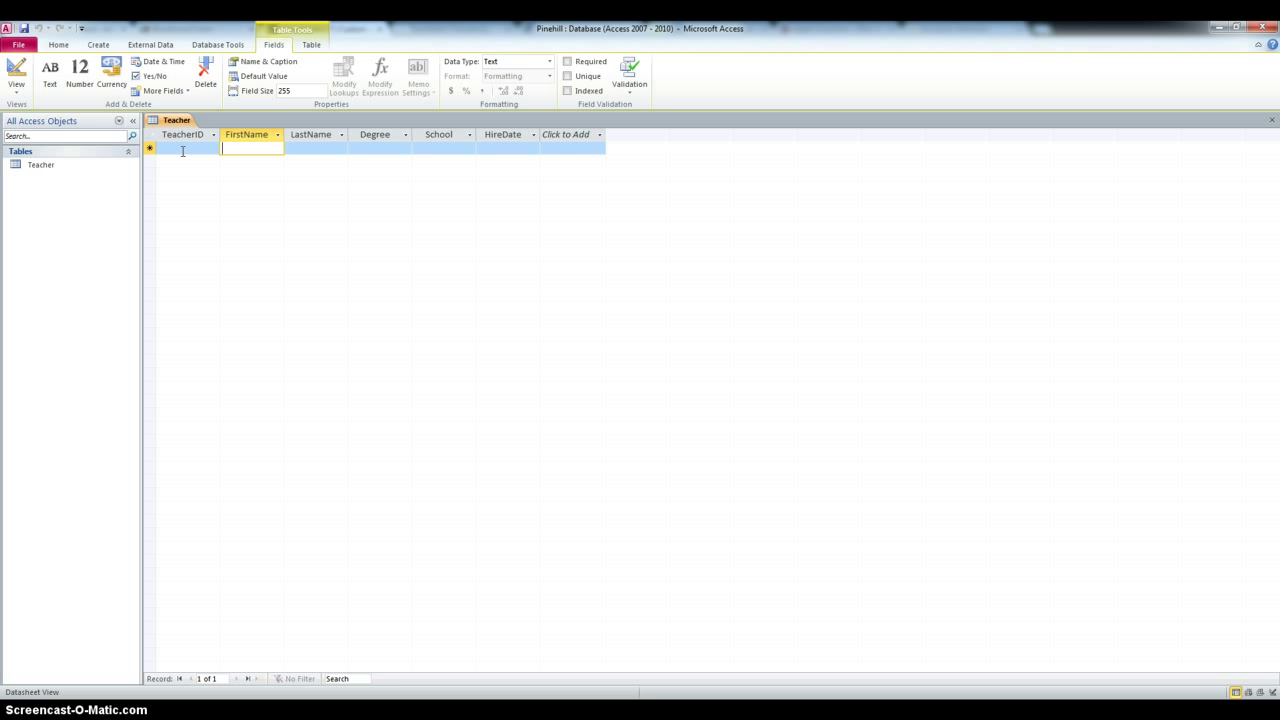
key("Tab")
key("Tab")
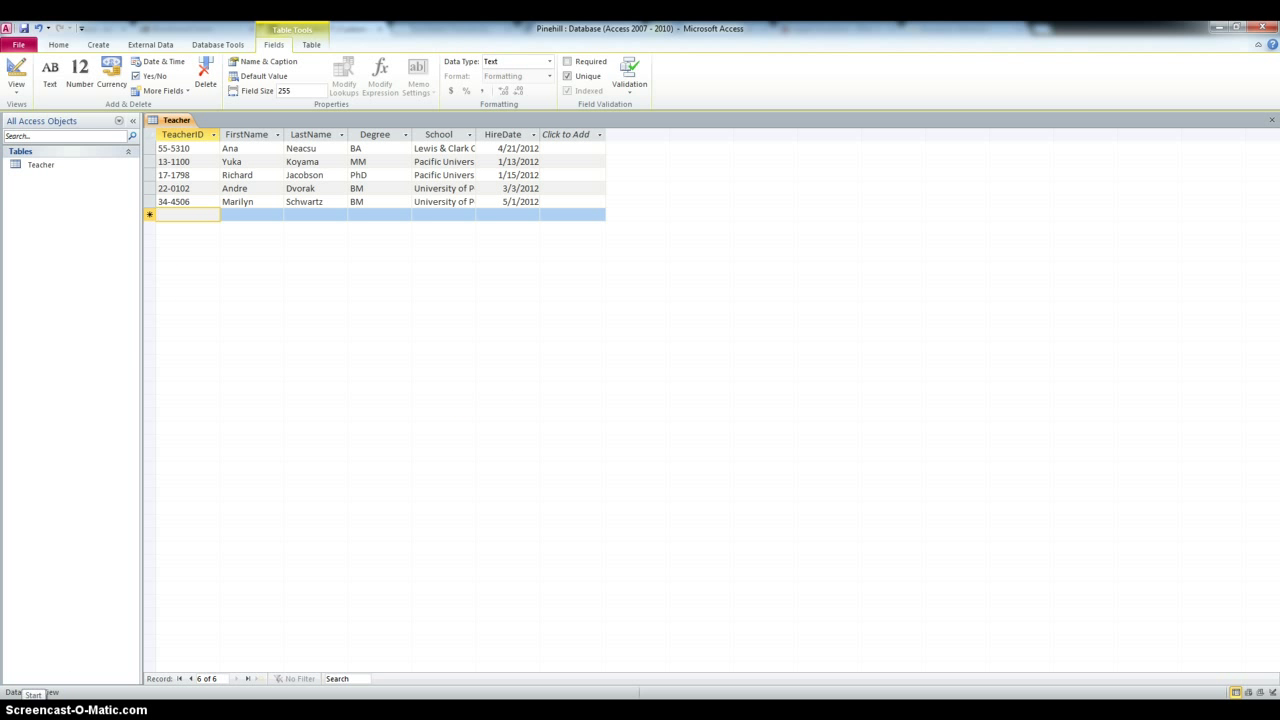
Step: Start a second Microsoft Access window and open School.accdb from the desktop folder CIS101, Access Tutorial 1, Case 1
left_click(20, 692)
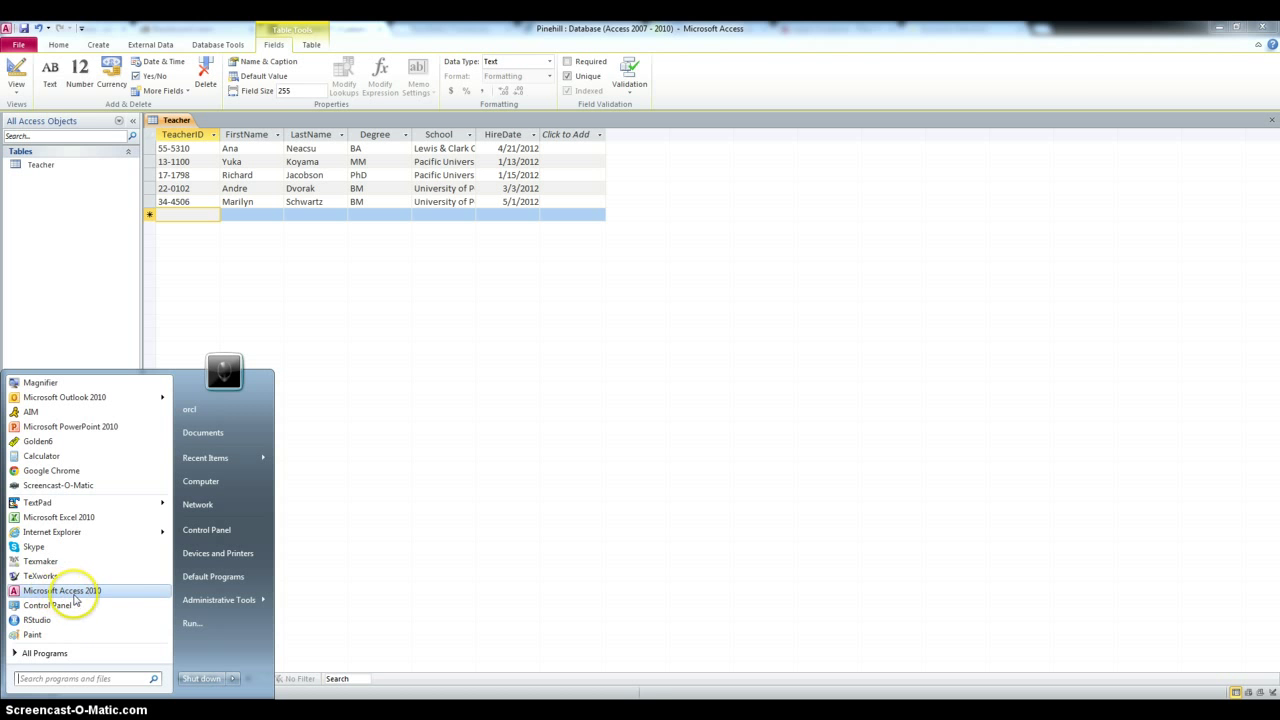
left_click(62, 591)
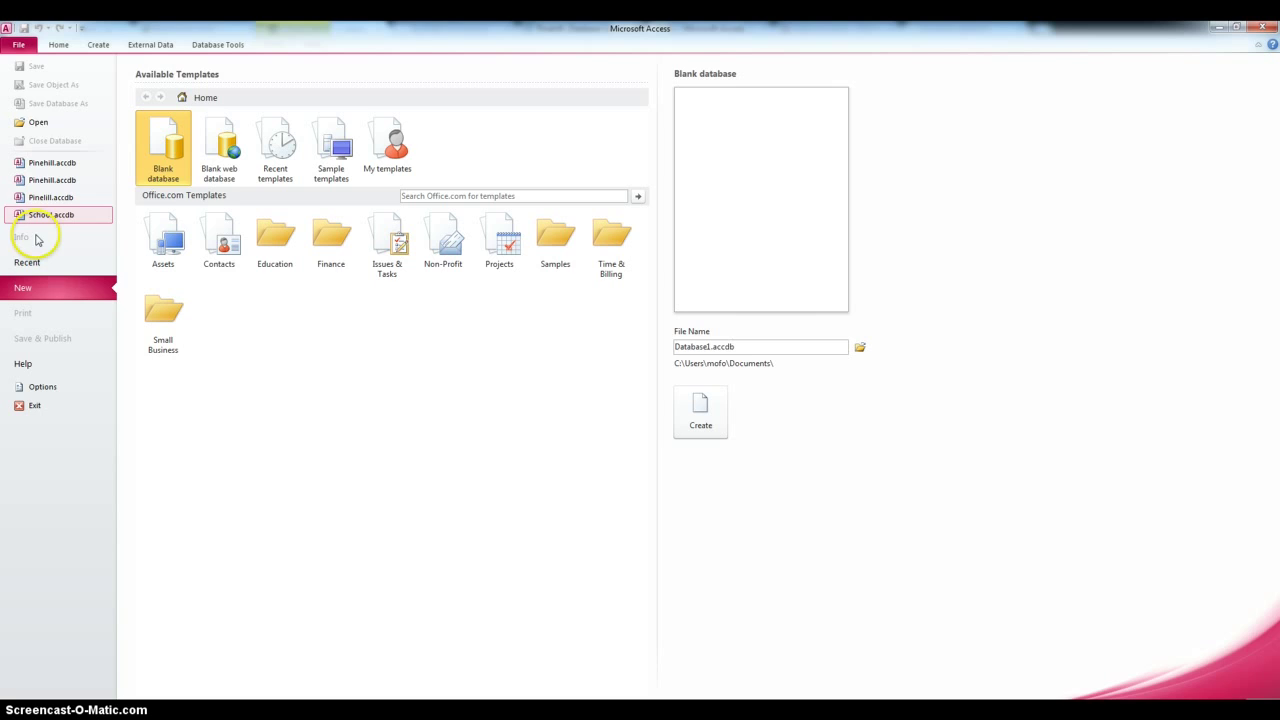
left_click(38, 124)
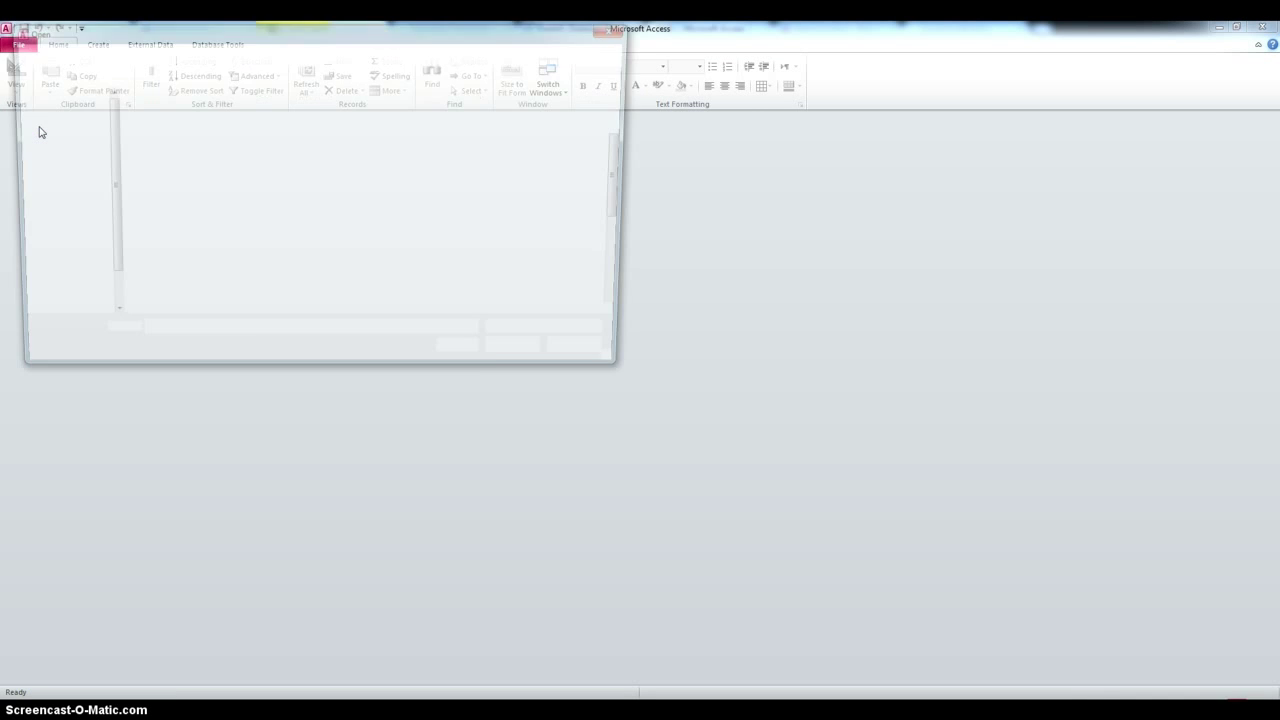
left_click(52, 140)
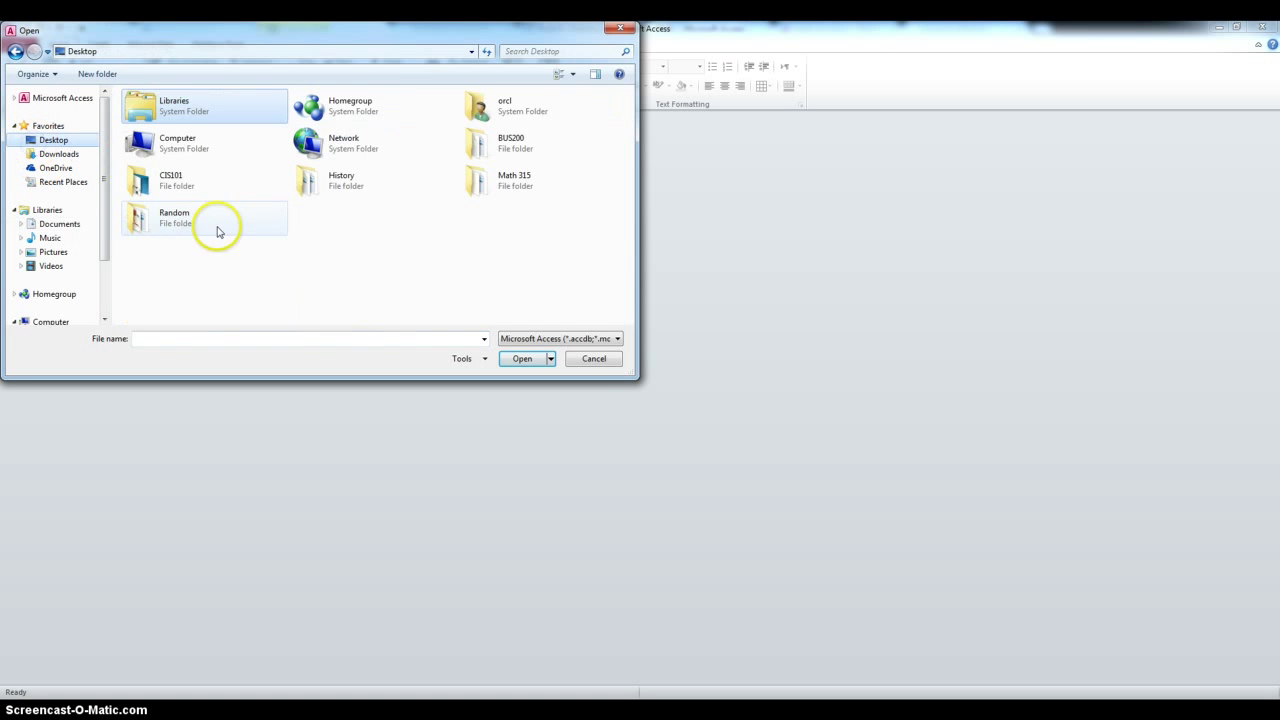
left_click(170, 181)
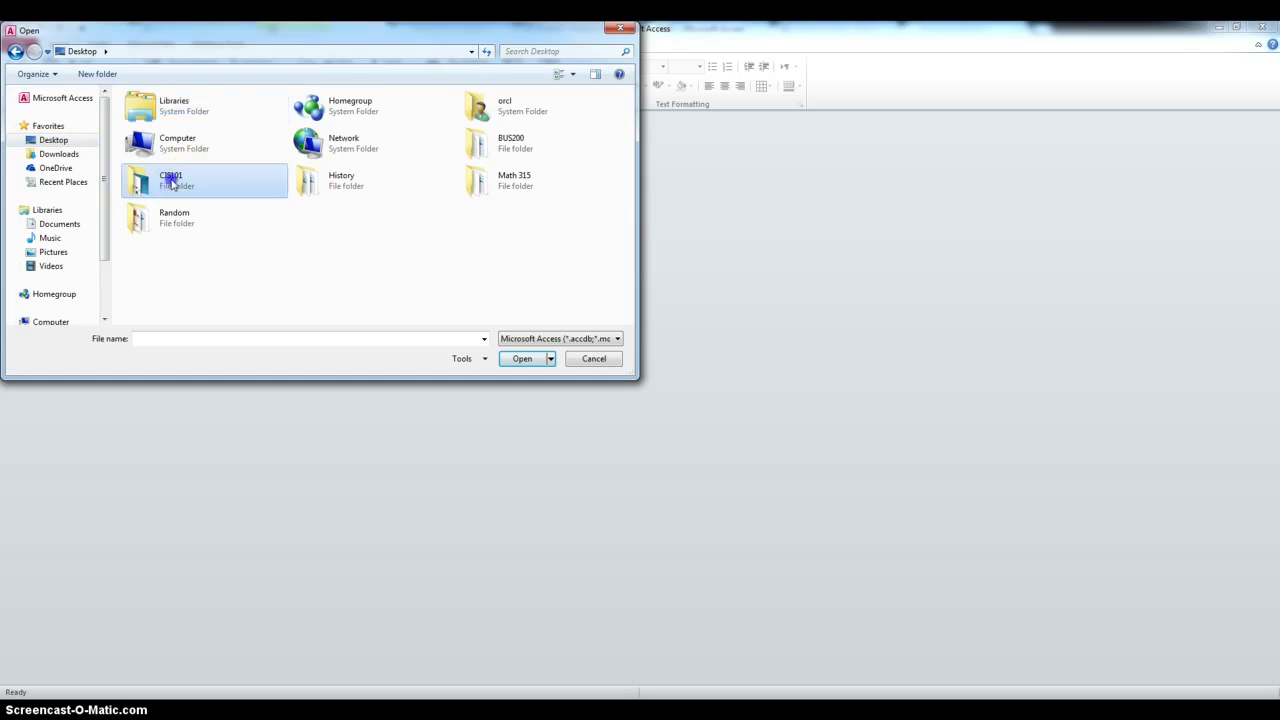
double_click(170, 181)
left_click(166, 111)
double_click(166, 111)
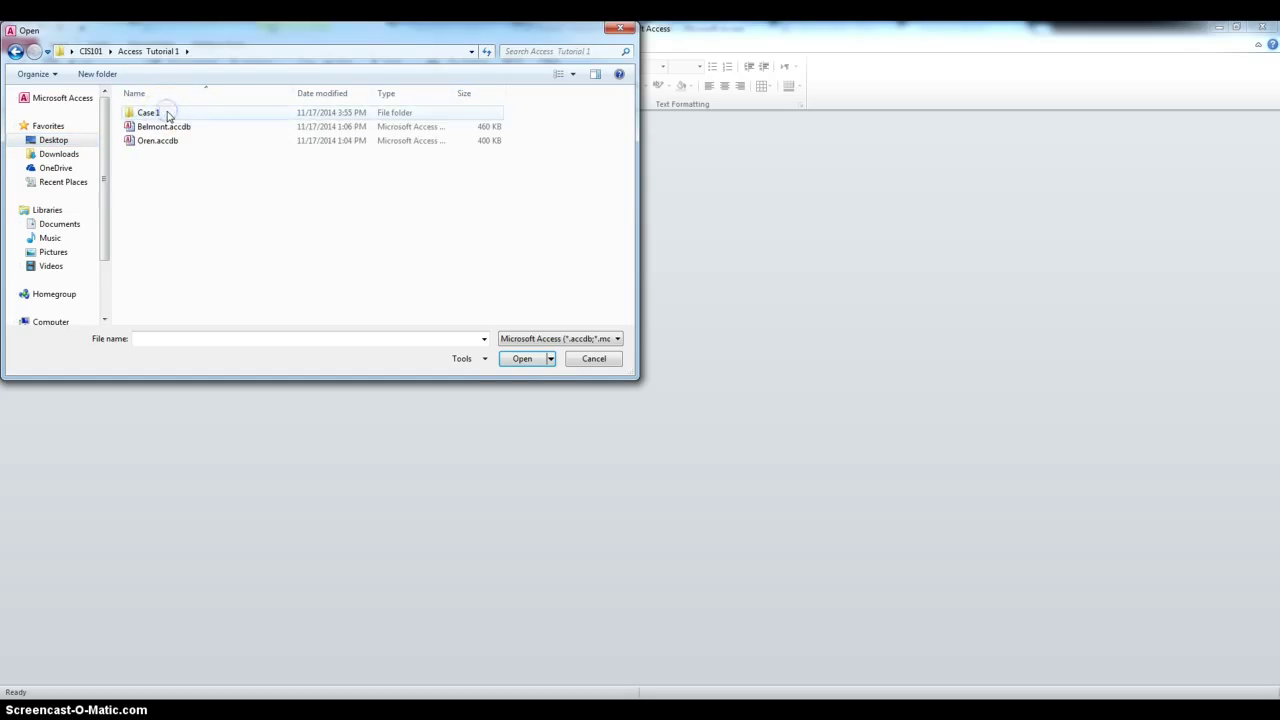
left_click(168, 112)
double_click(168, 112)
left_click(162, 127)
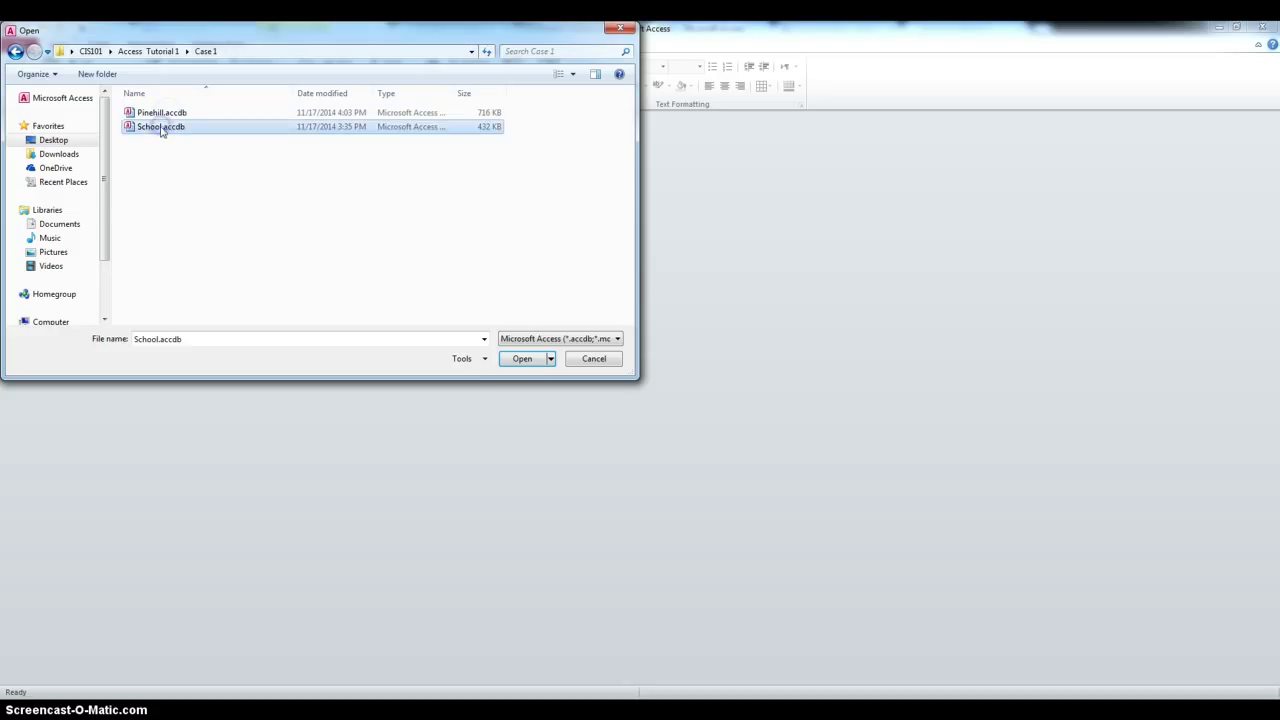
left_click(536, 348)
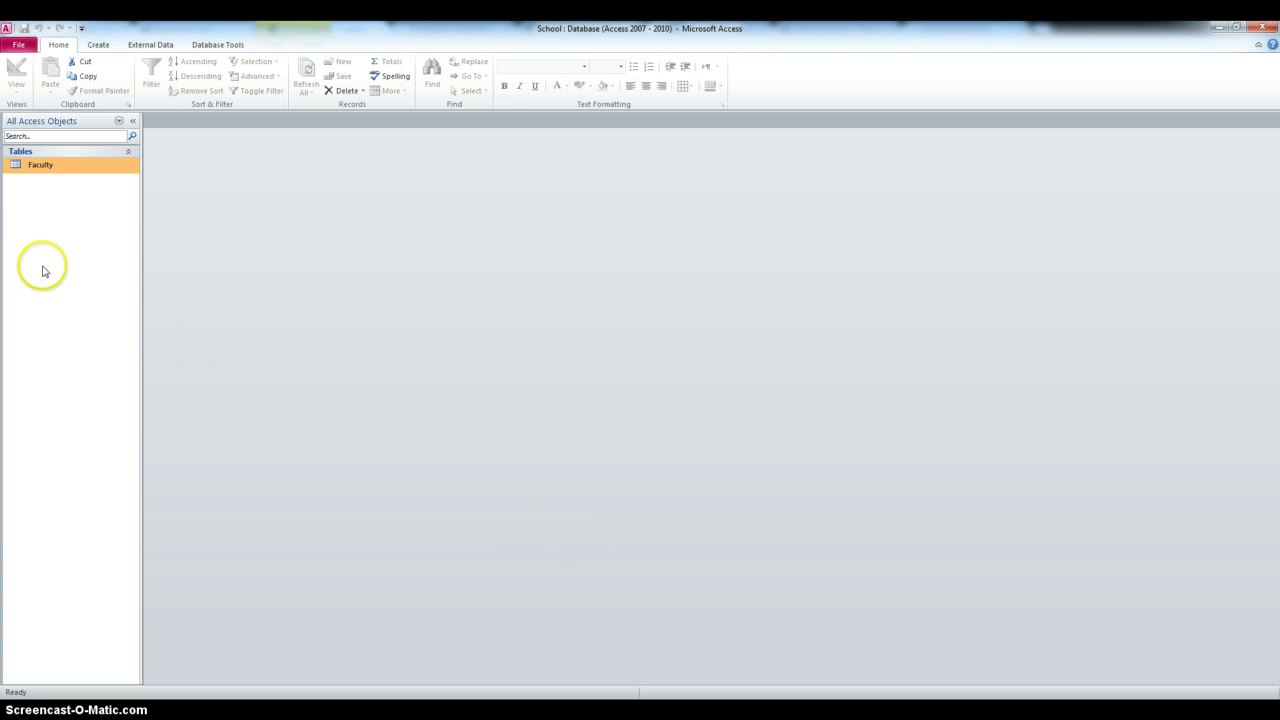
Step: Open the Faculty table and copy all of its records
double_click(42, 168)
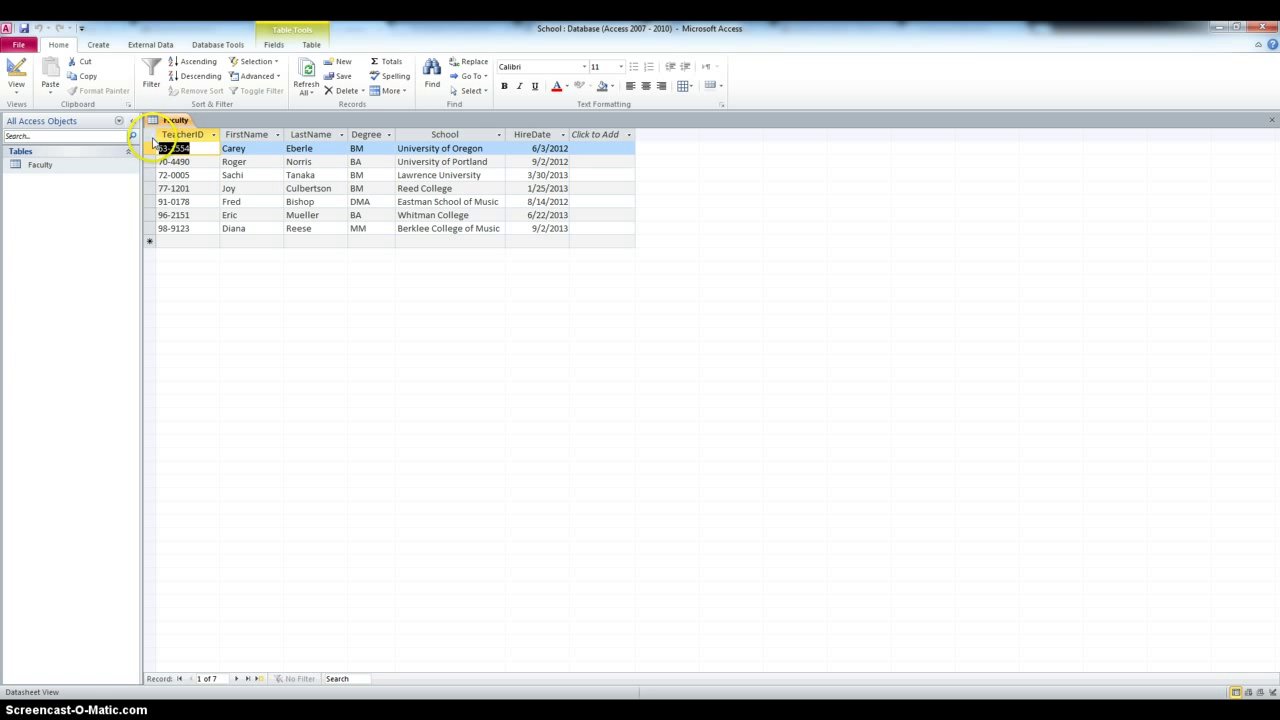
left_click(151, 136)
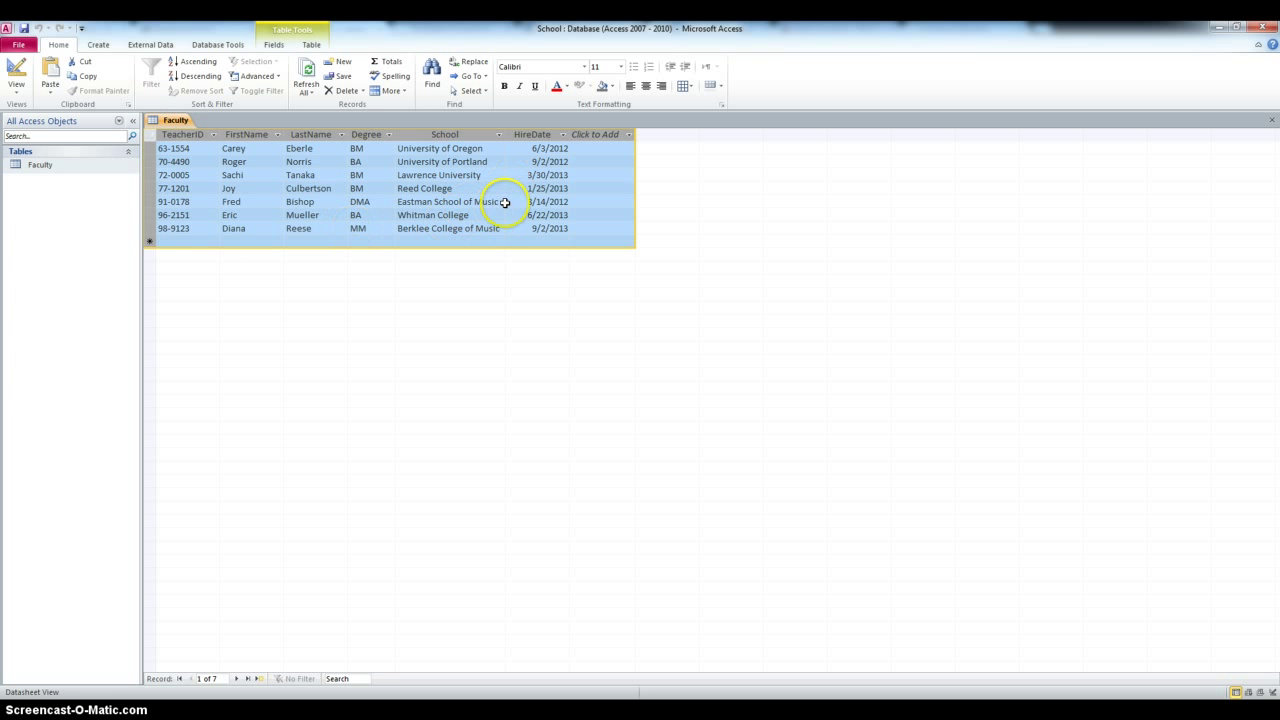
left_click(99, 78)
Step: Switch back to the Pinehill database and paste the copied Faculty records into the Teacher table as new rows
key("alt+Tab")
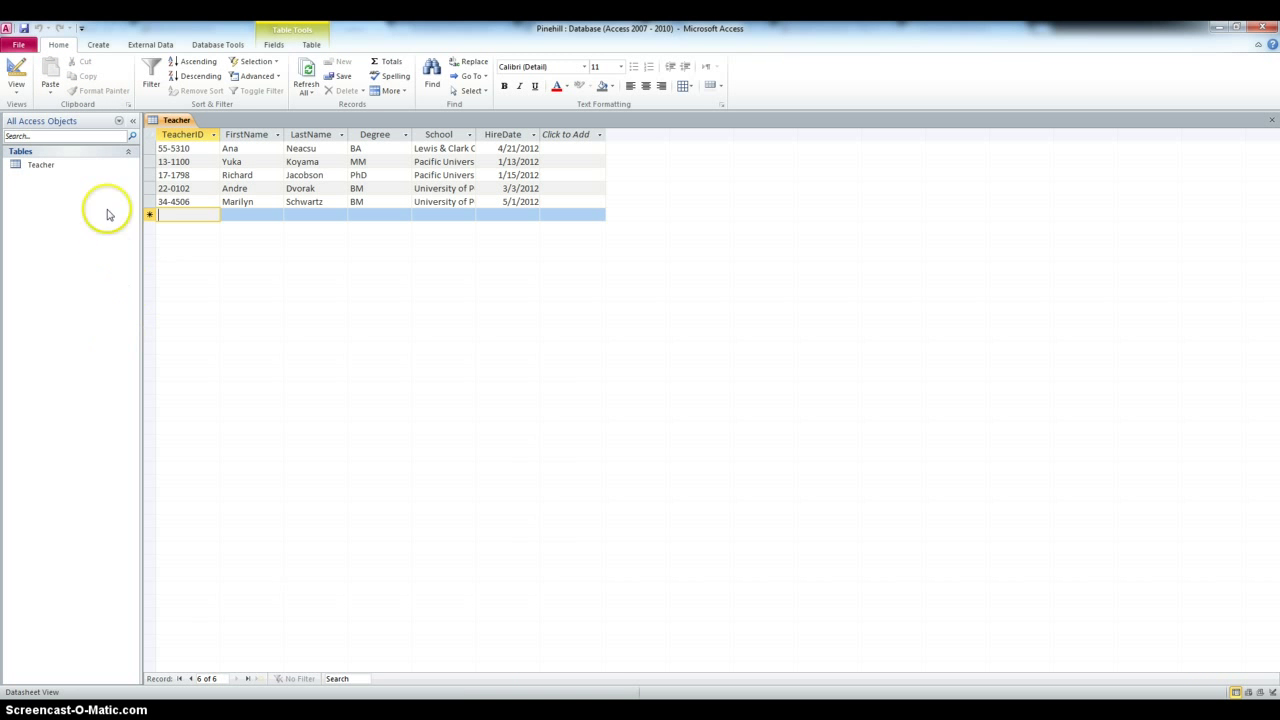
left_click(149, 214)
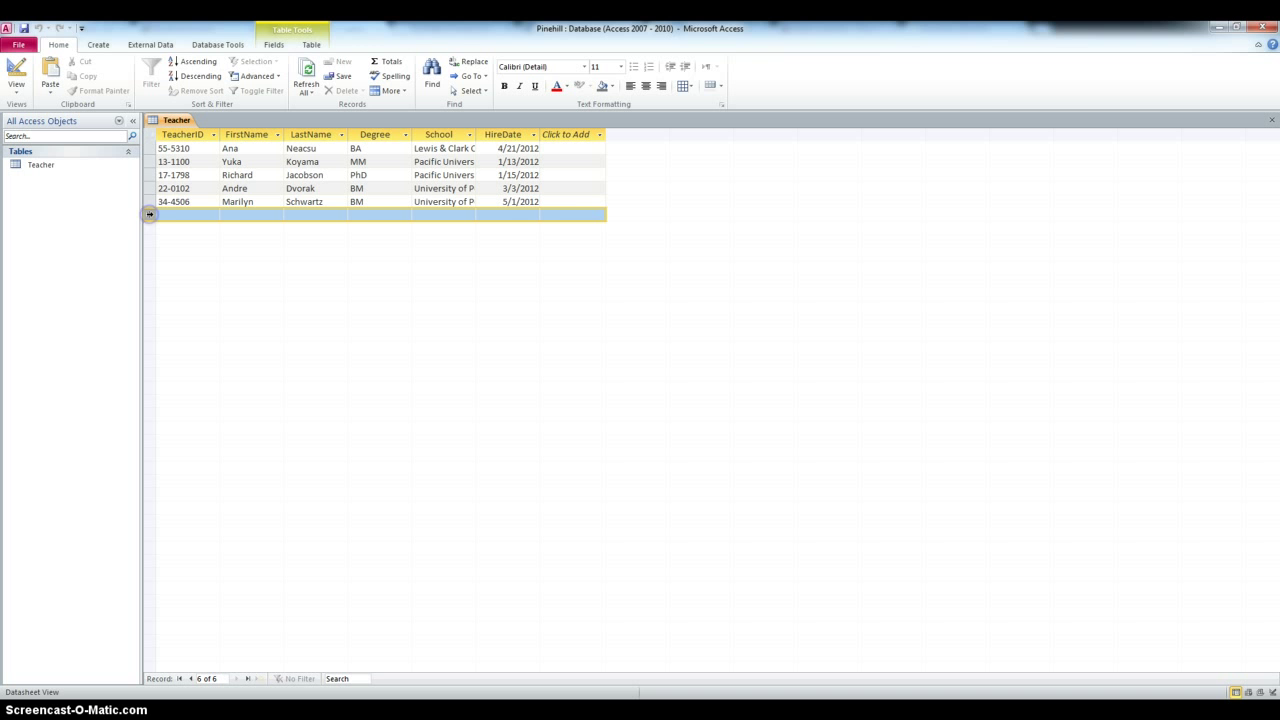
left_click(174, 215)
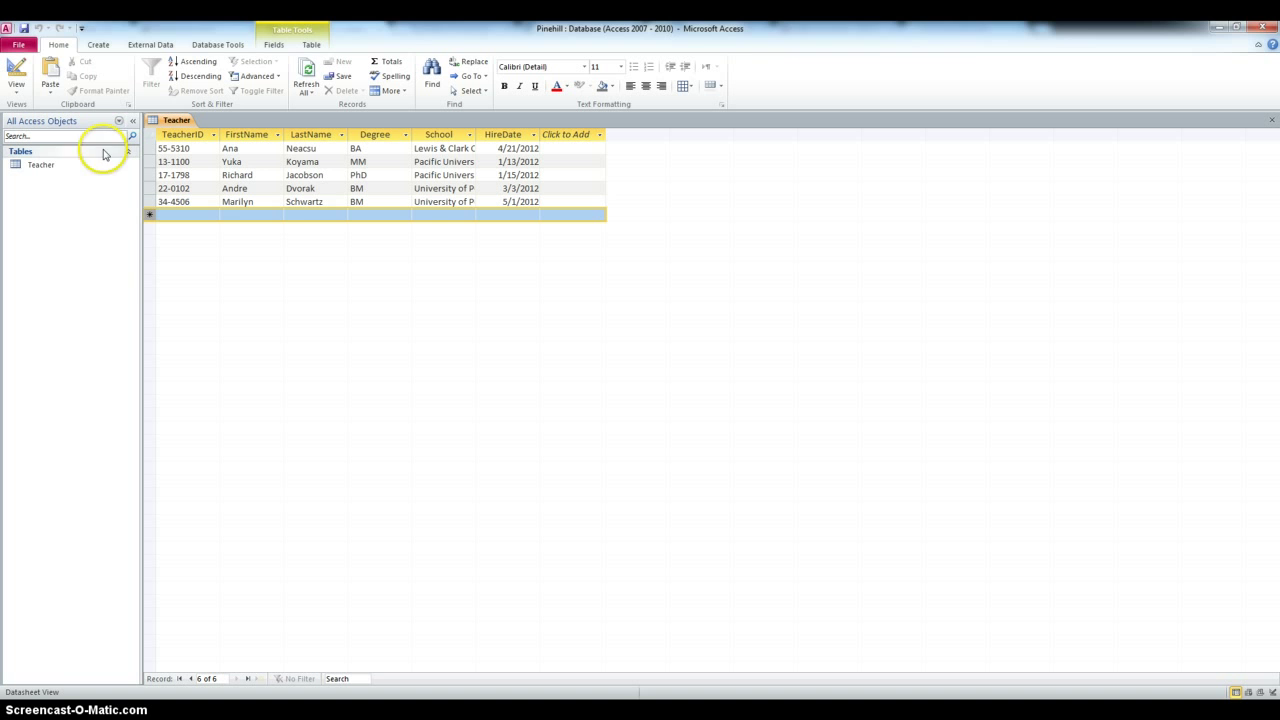
left_click(50, 76)
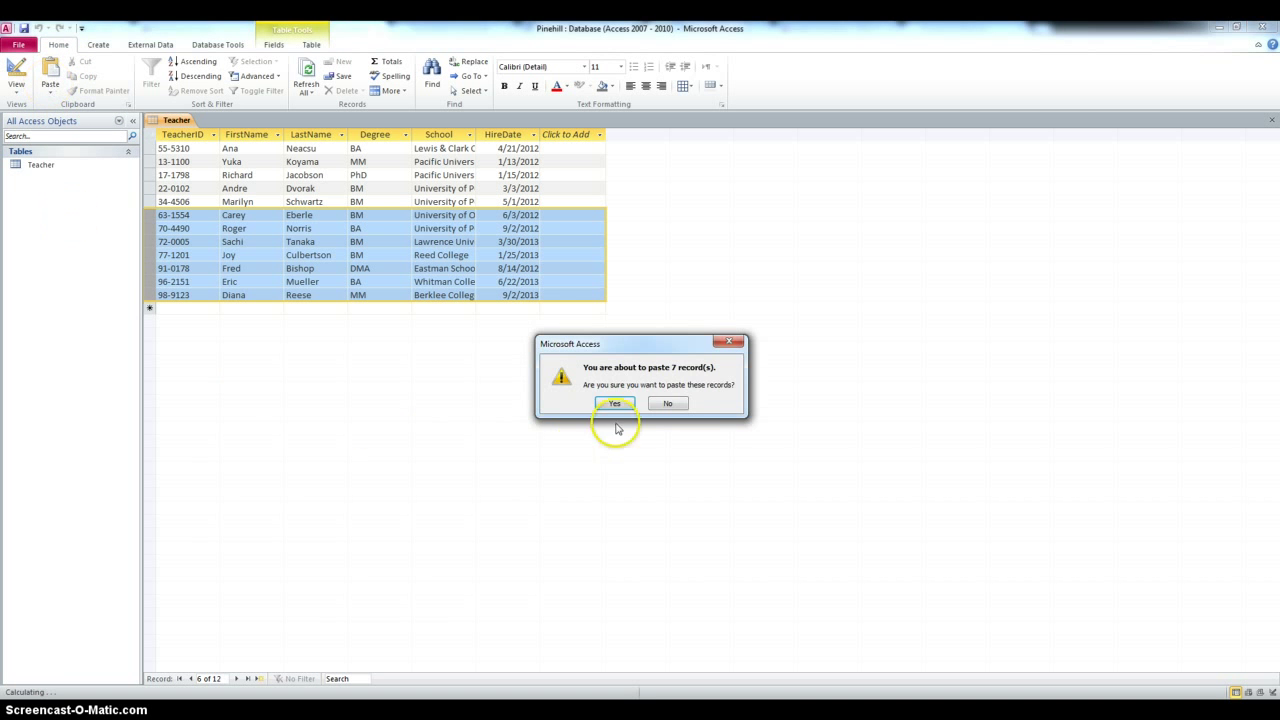
left_click(614, 403)
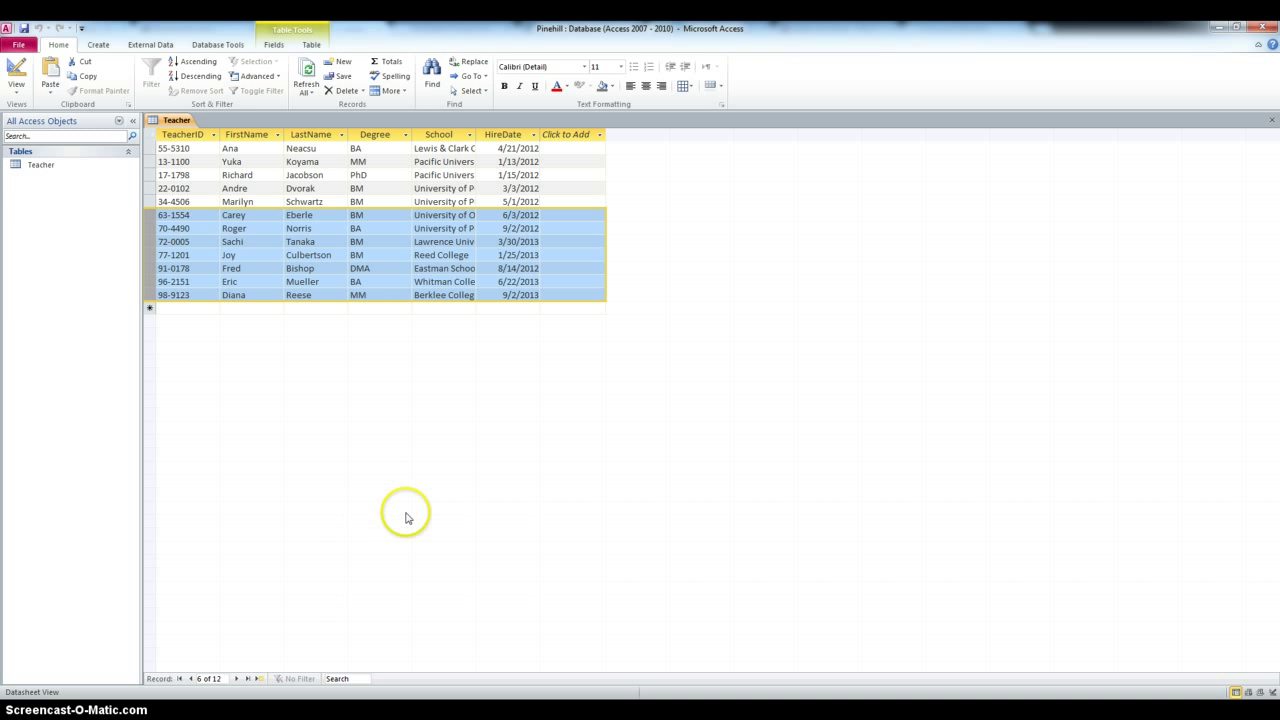
Step: Resize the columns of the Teacher datasheet, including School and HireDate, to best fit their contents
left_click(214, 135)
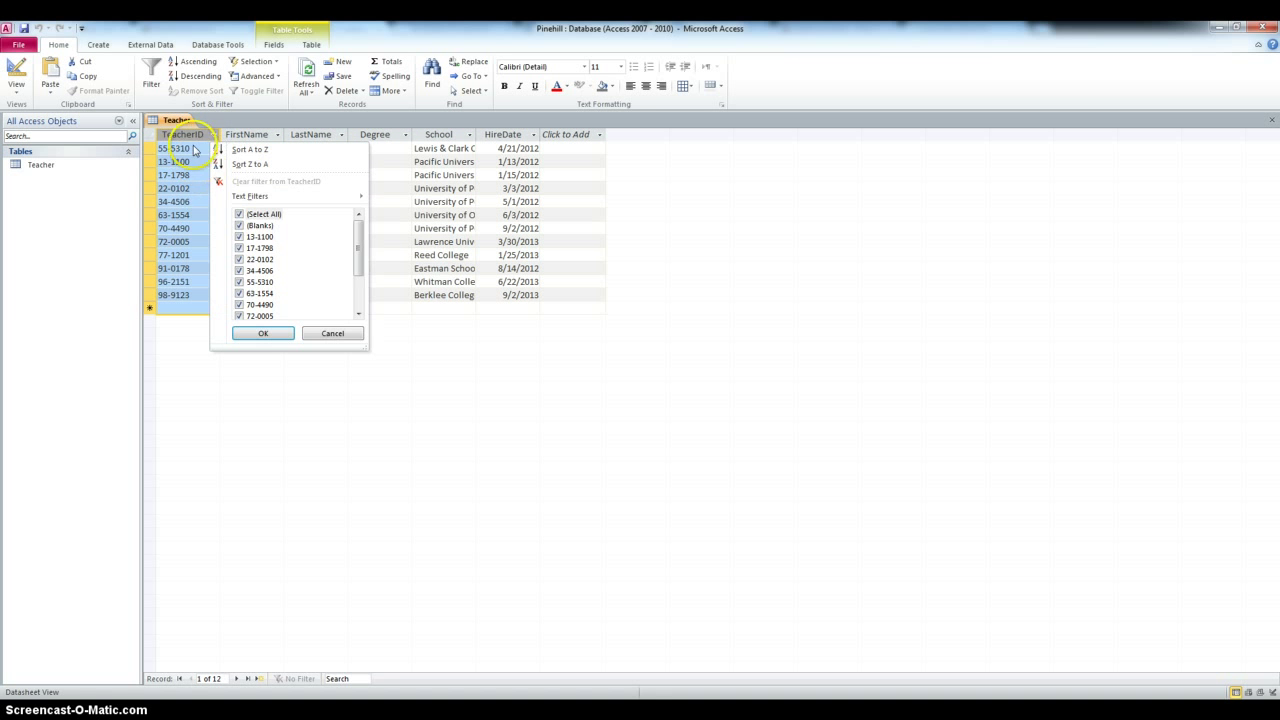
left_click(194, 148)
left_click(209, 150)
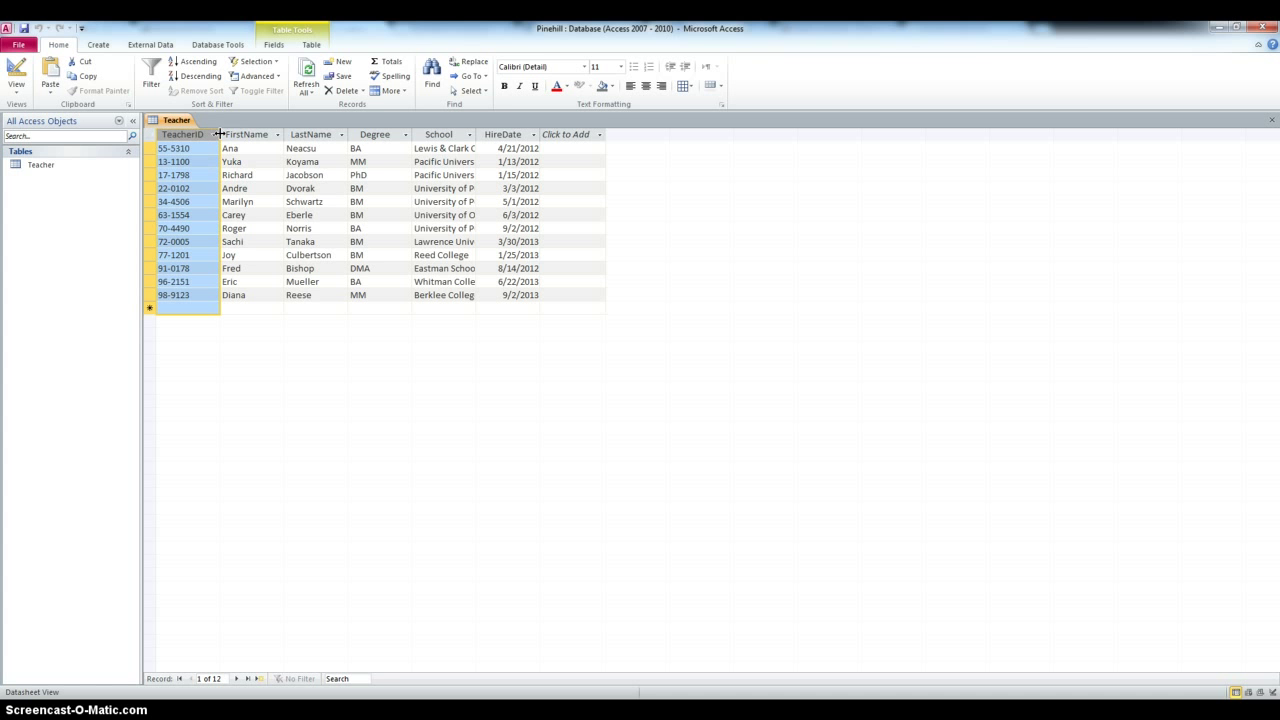
left_click_drag(219, 134, 447, 135)
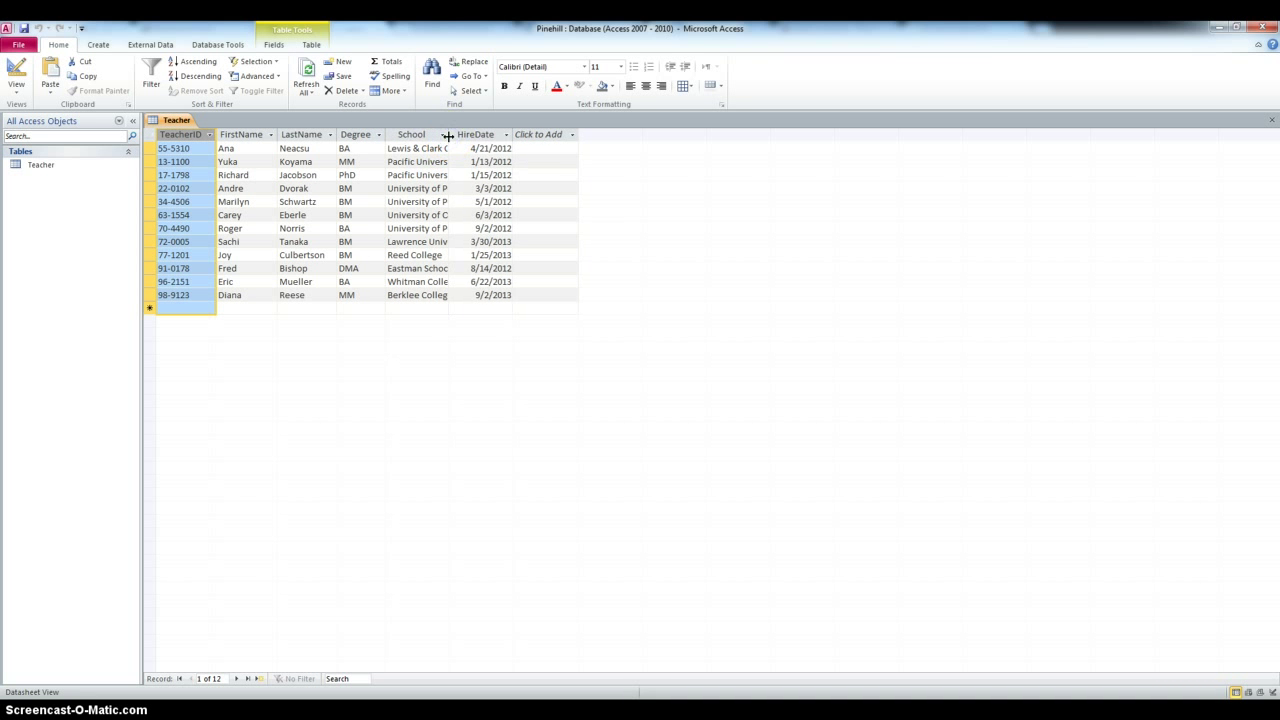
double_click(448, 135)
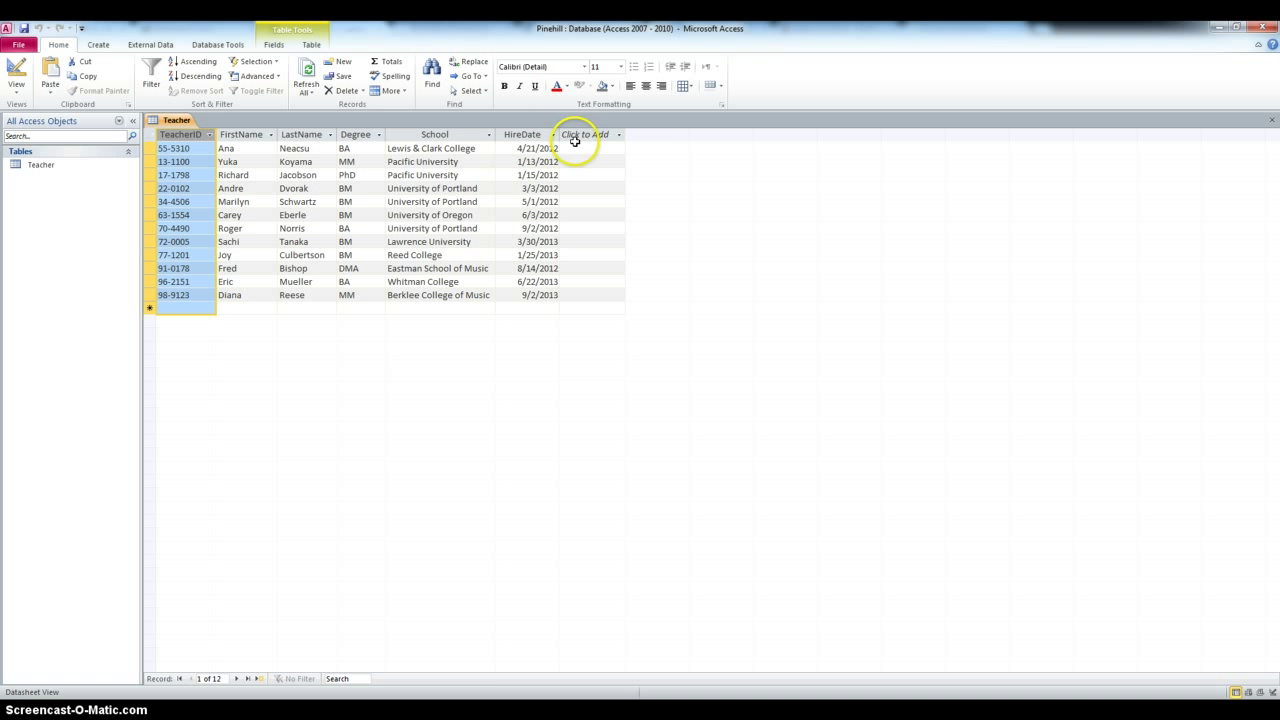
double_click(560, 135)
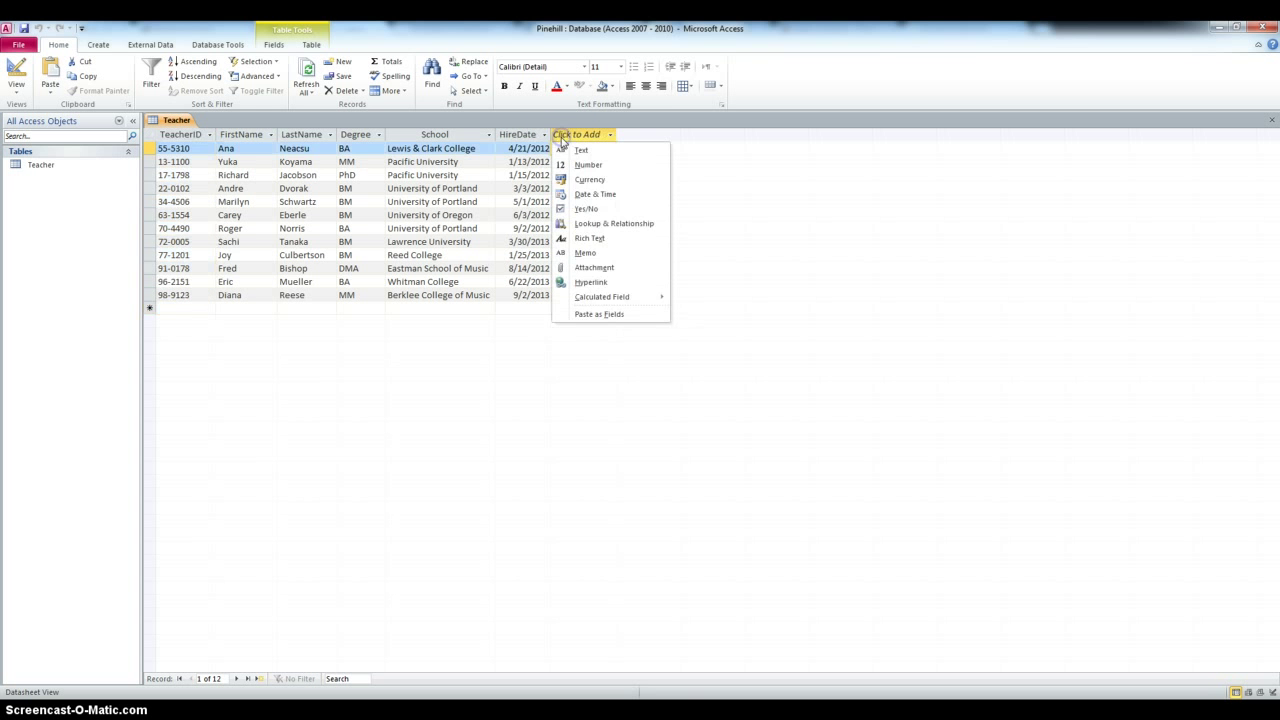
left_click(489, 351)
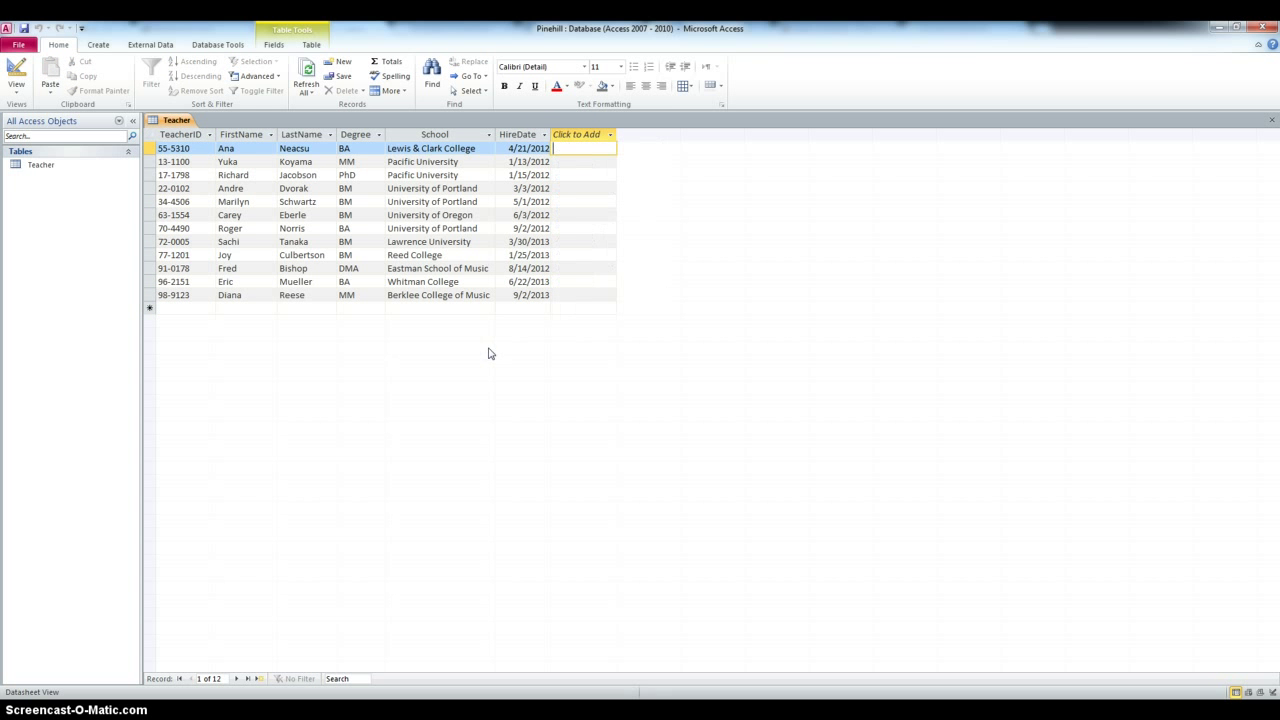
Step: Close the Teacher table with its layout changes saved and reopen it
left_click(515, 303)
left_click(369, 464)
left_click(1271, 120)
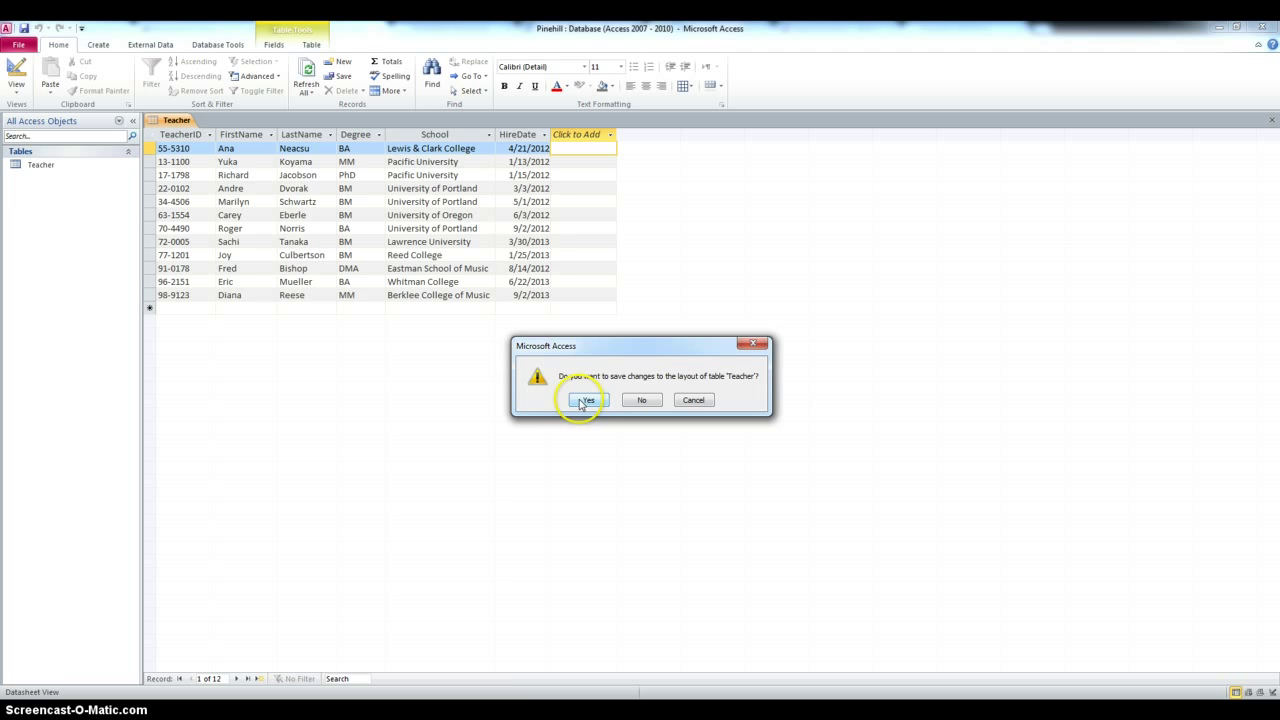
left_click(582, 400)
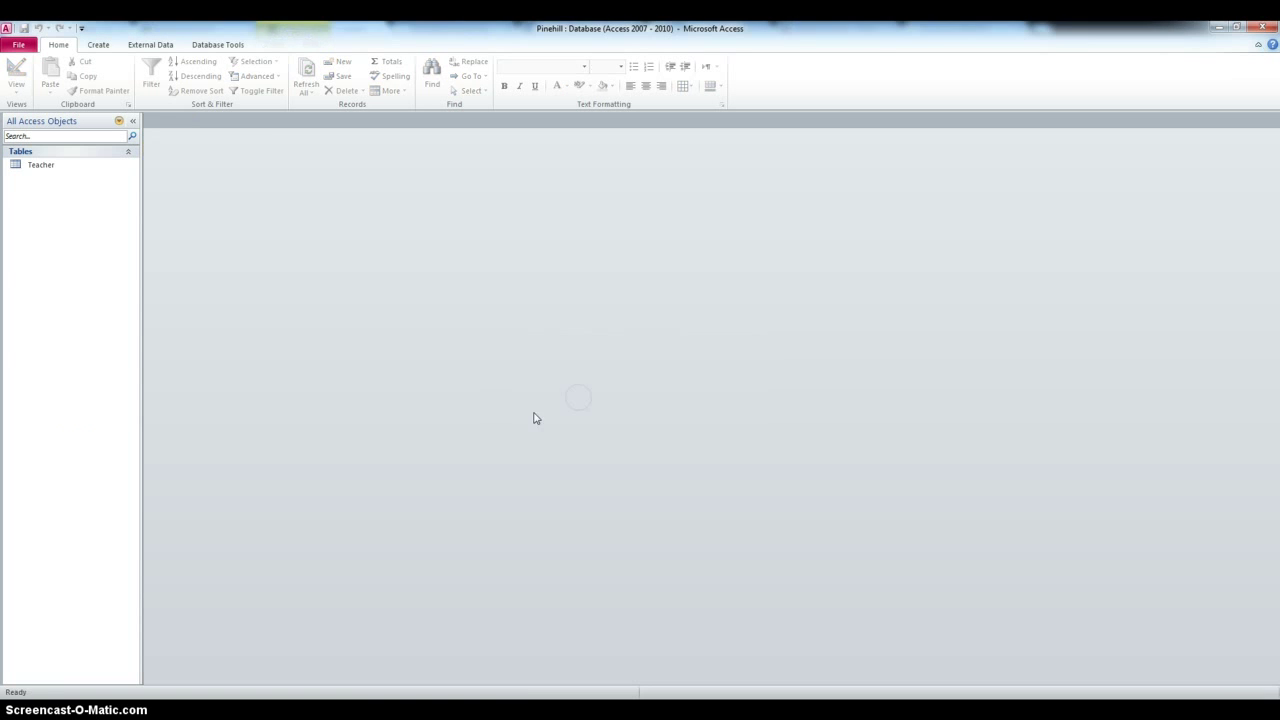
double_click(39, 168)
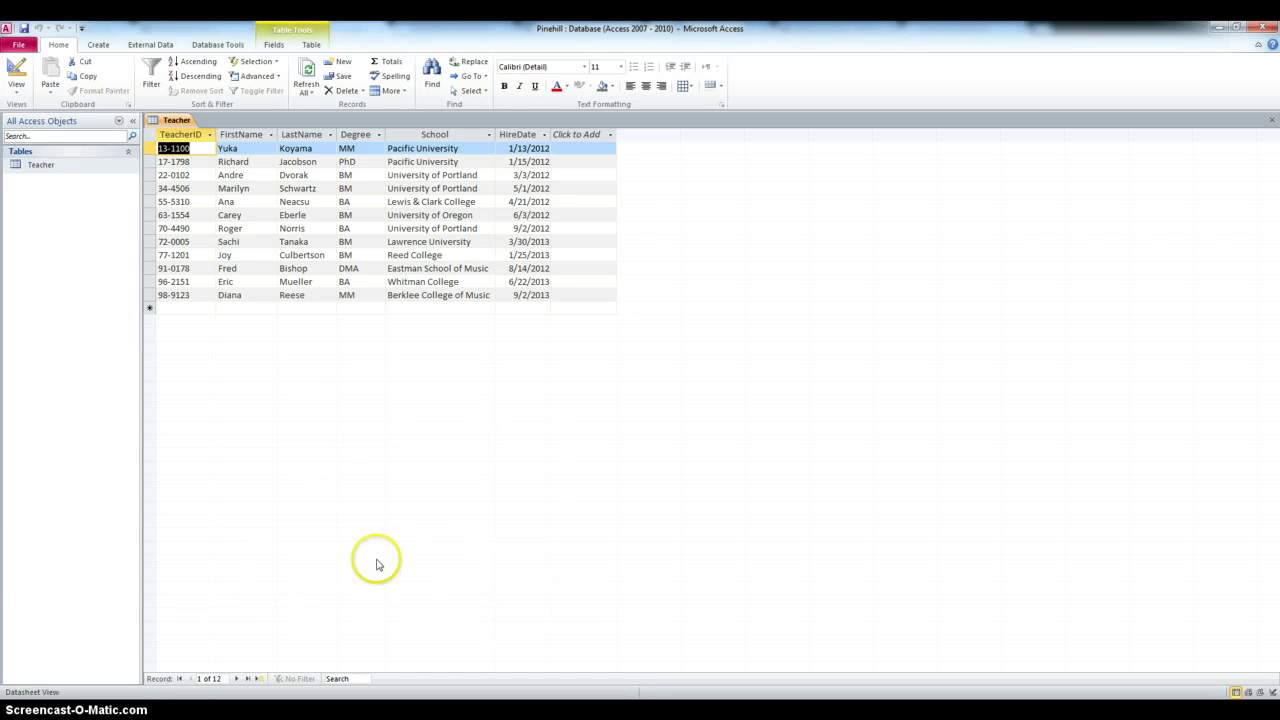
Step: Create a simple query on the Teacher table with the FirstName, LastName and HireDate fields, title it StartDate and open it
left_click(99, 46)
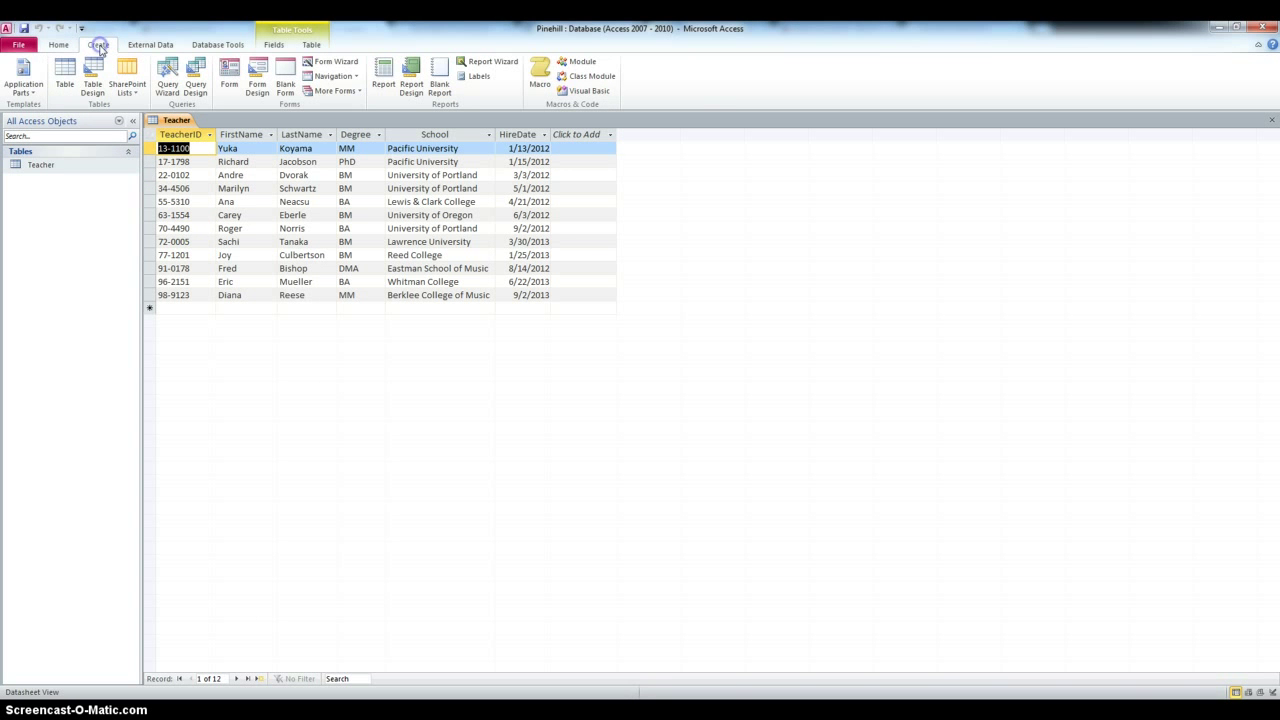
left_click(167, 70)
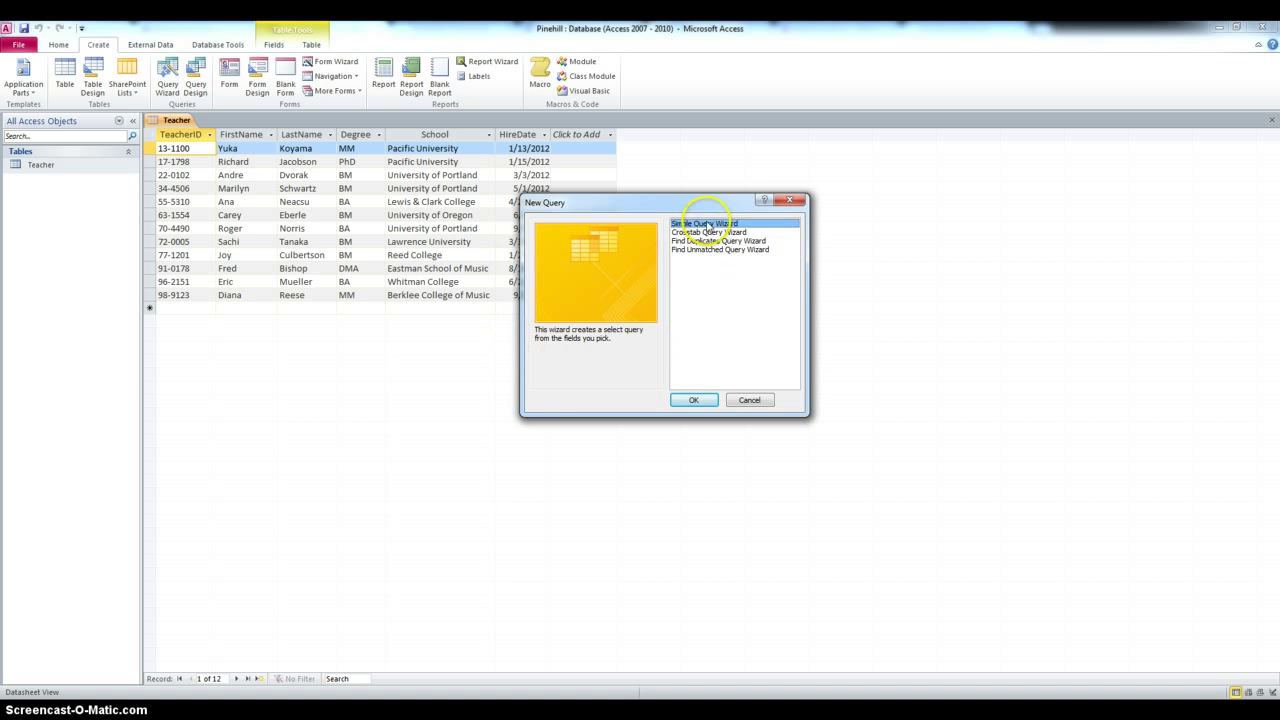
left_click(705, 400)
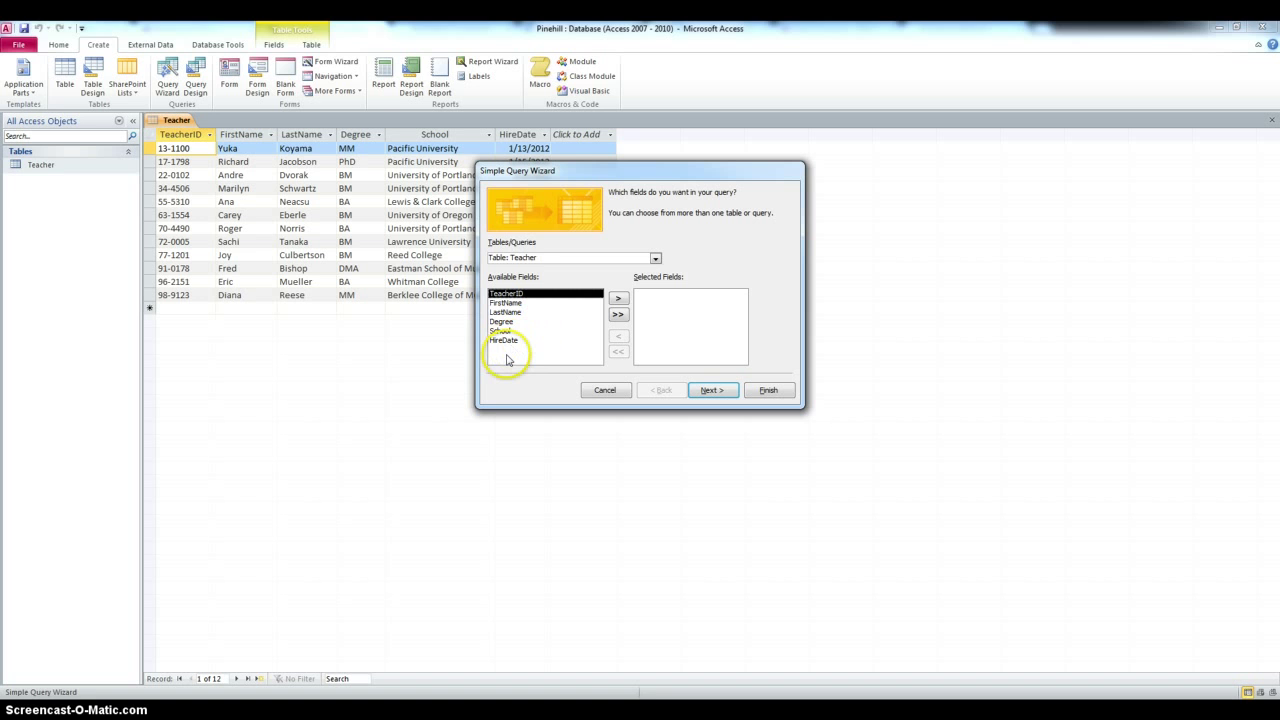
left_click(505, 302)
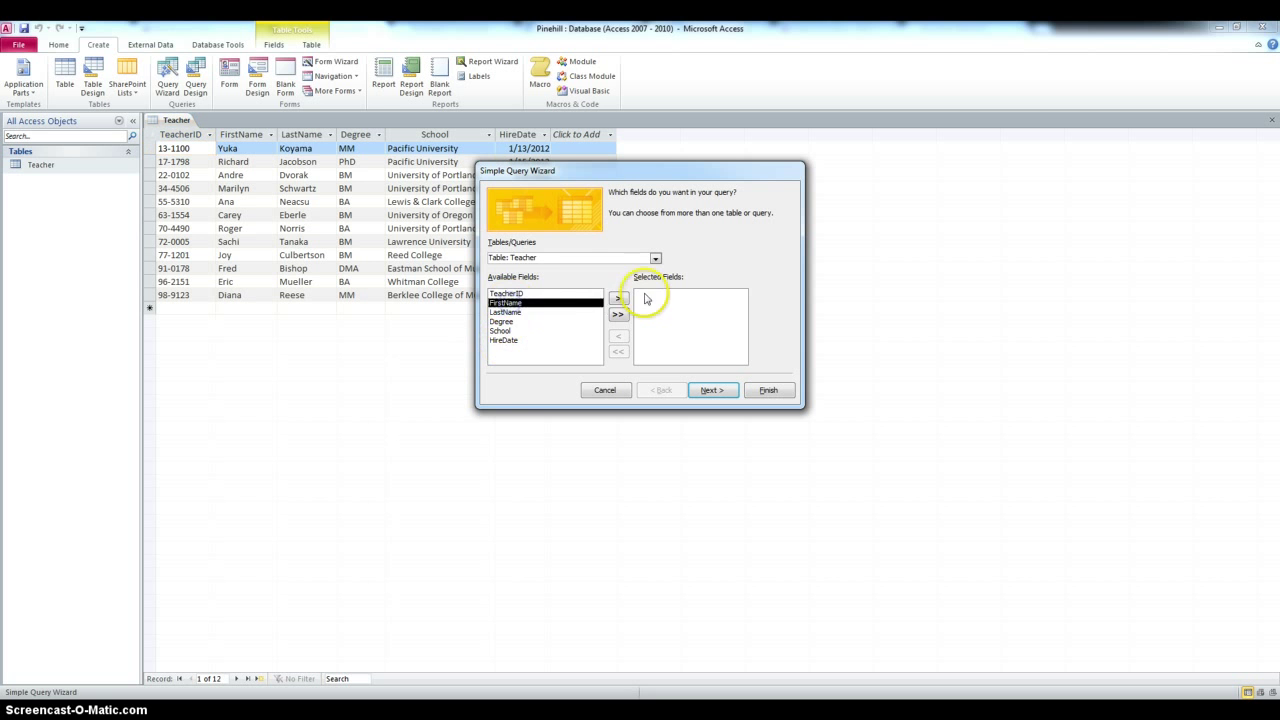
left_click(618, 298)
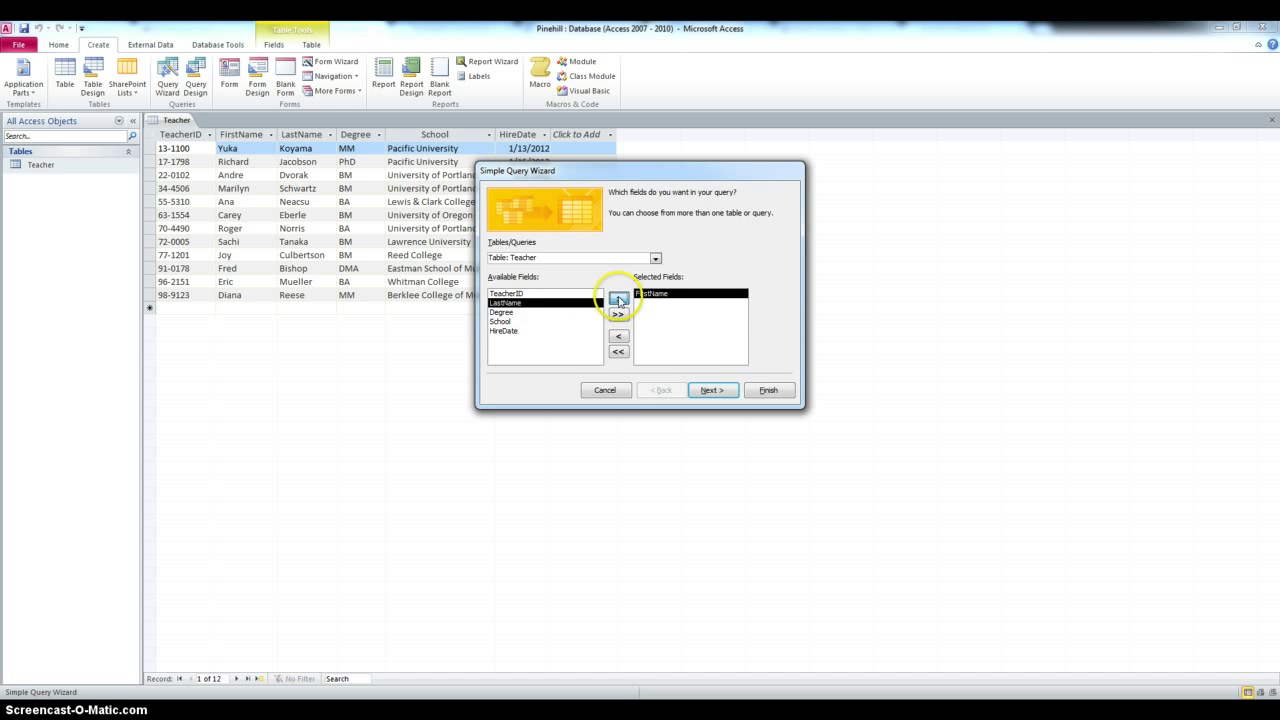
left_click(618, 298)
left_click(502, 321)
left_click(618, 298)
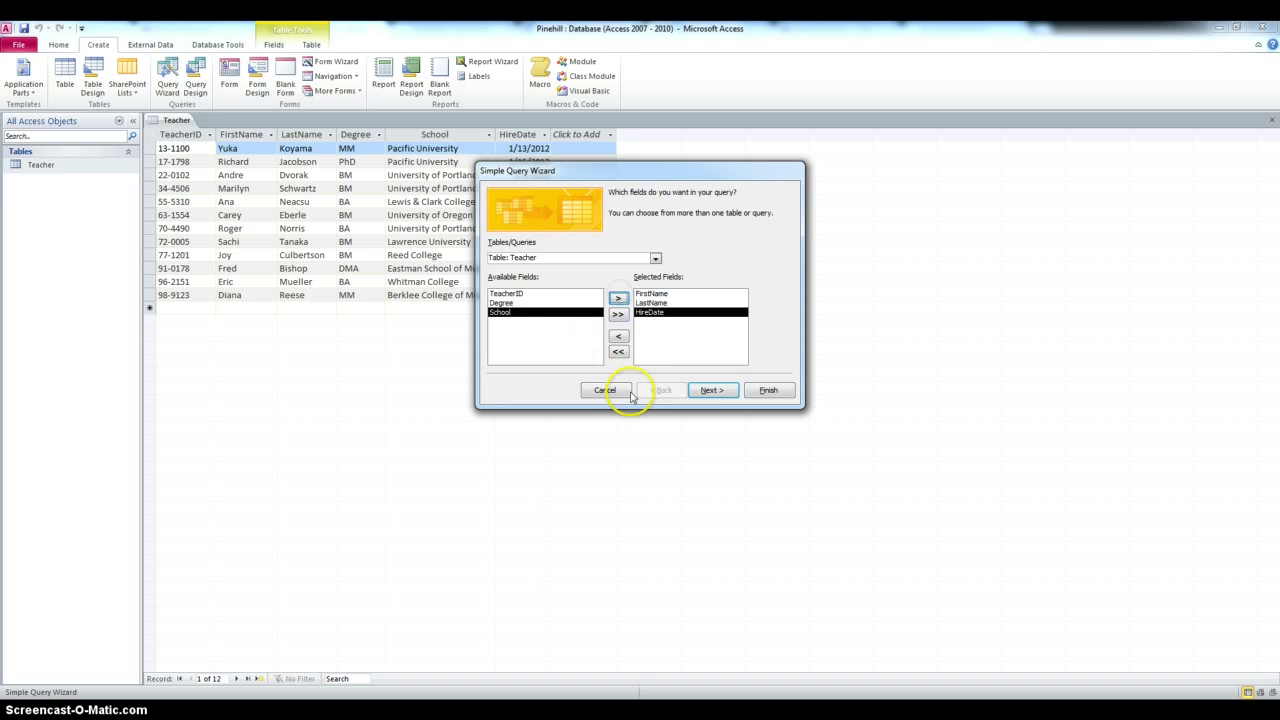
left_click(704, 390)
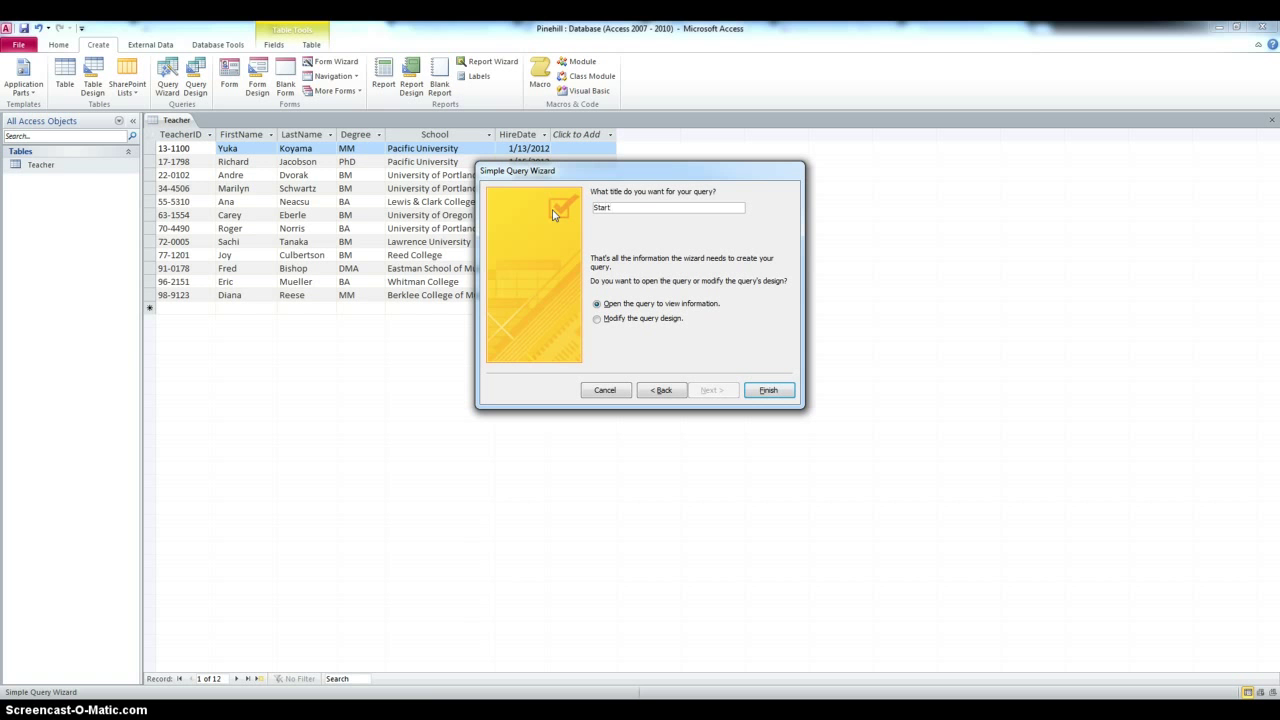
left_click(768, 390)
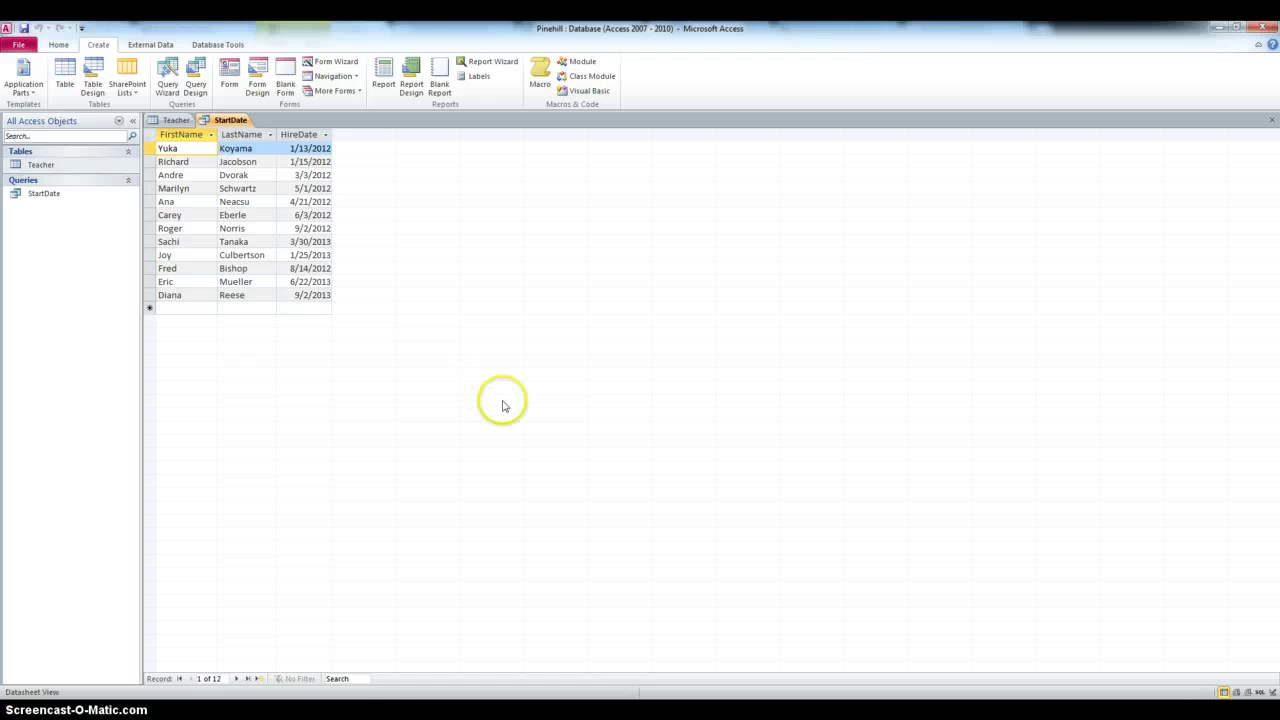
Step: Create a form based on the Teacher table and browse forward and back through its records
left_click(174, 121)
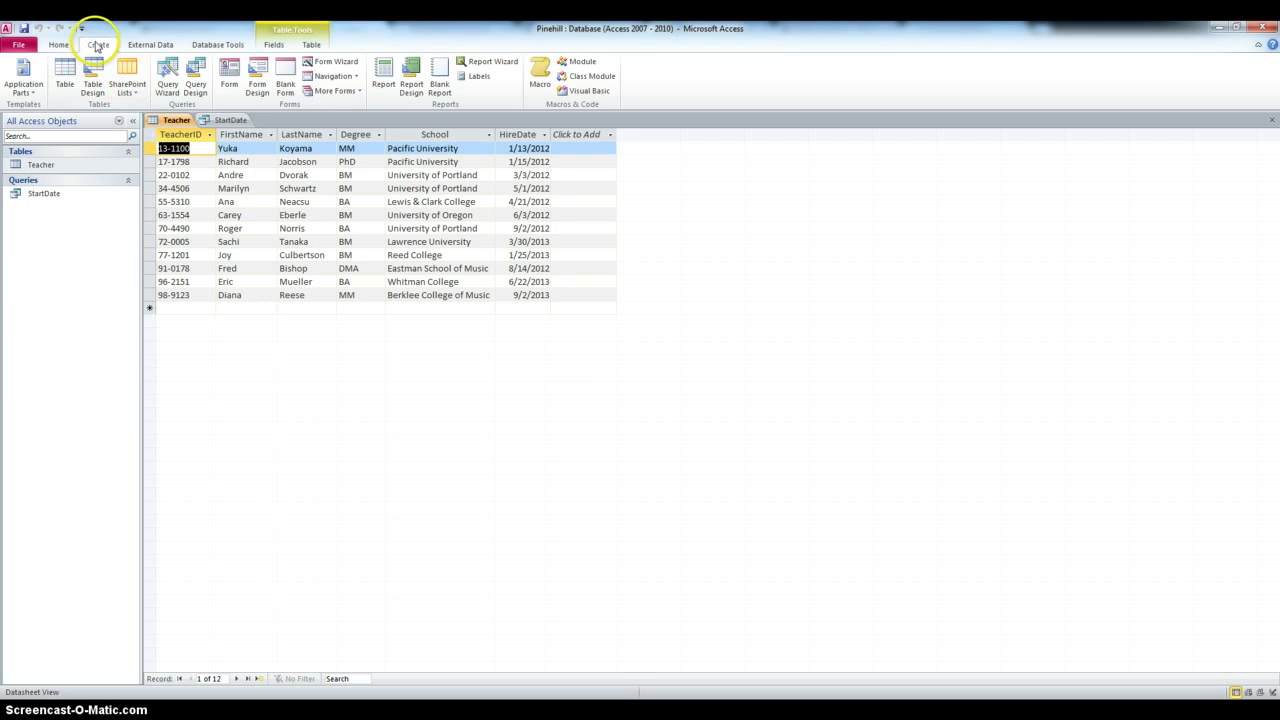
left_click(231, 77)
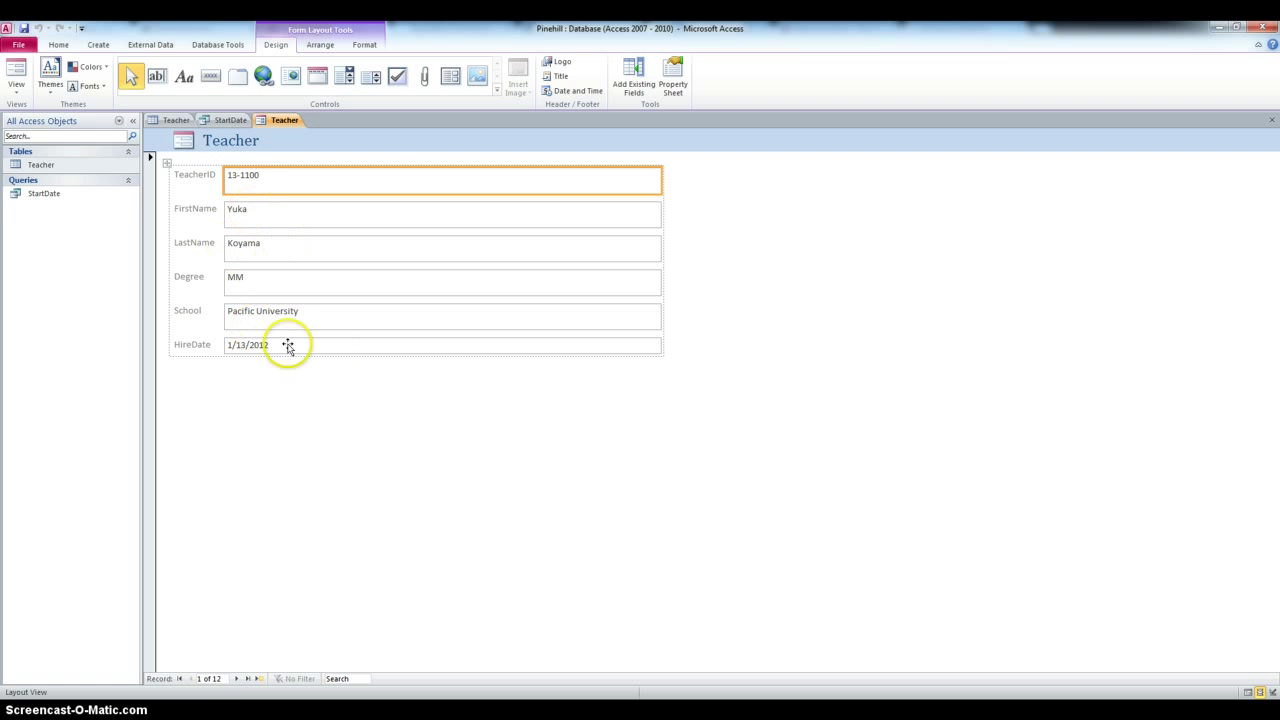
left_click(237, 679)
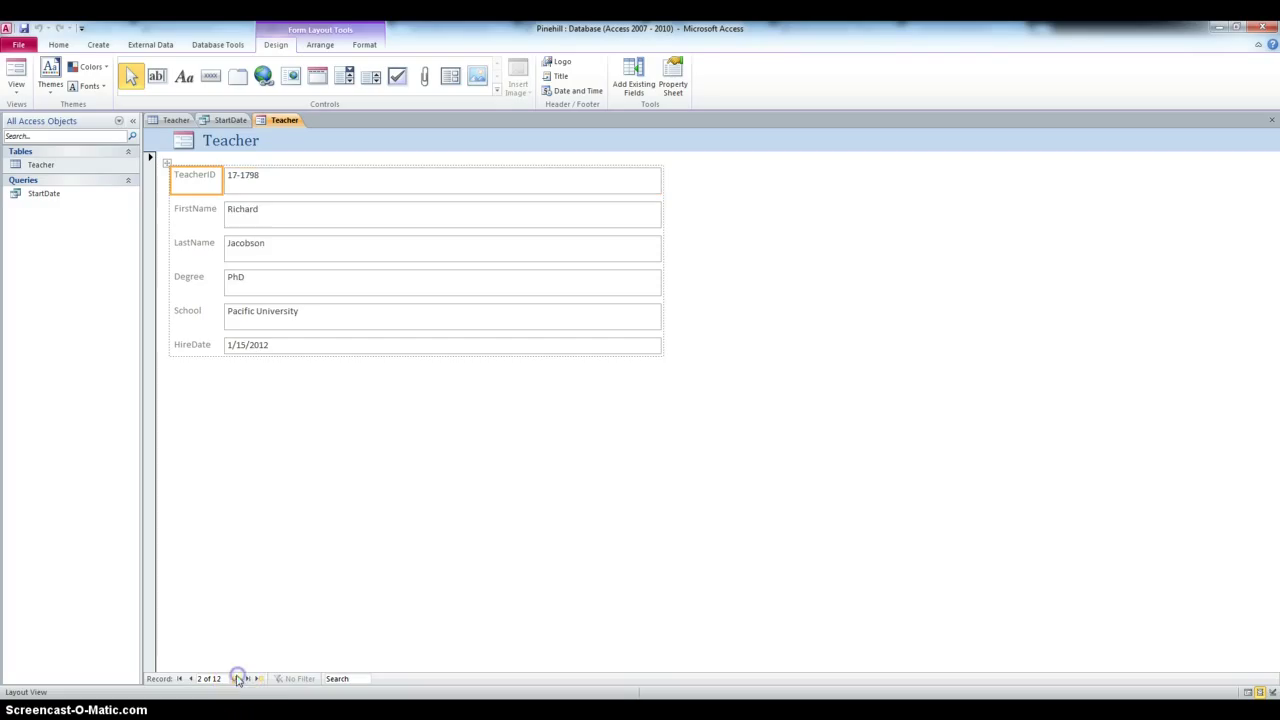
left_click(237, 679)
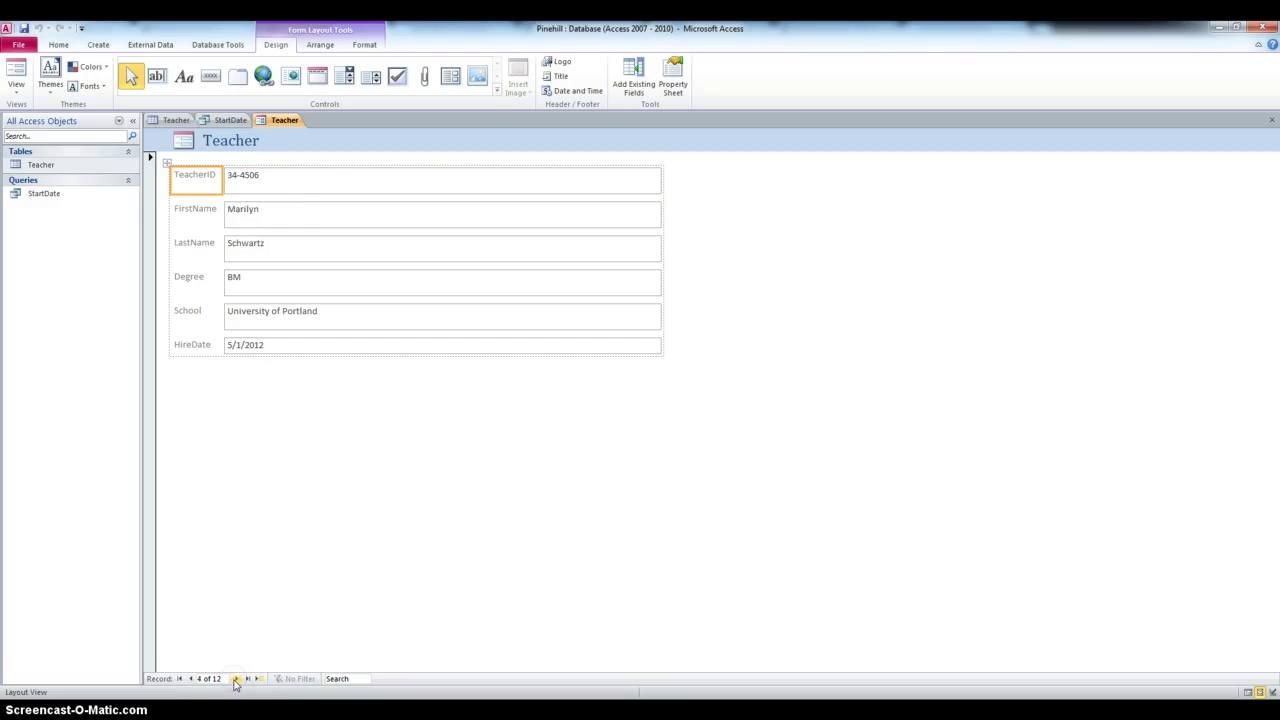
left_click(236, 679)
left_click(194, 680)
left_click(191, 679)
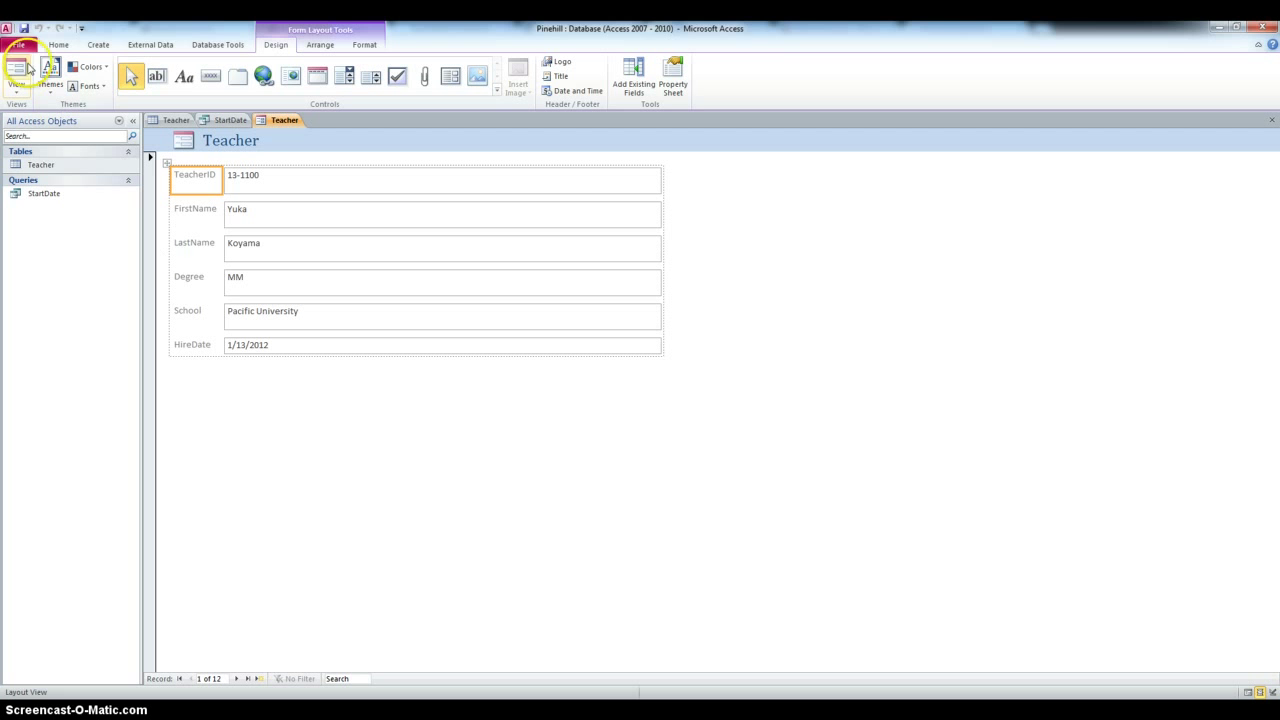
Step: Save the new form as TeacherInfo and close it
left_click(24, 28)
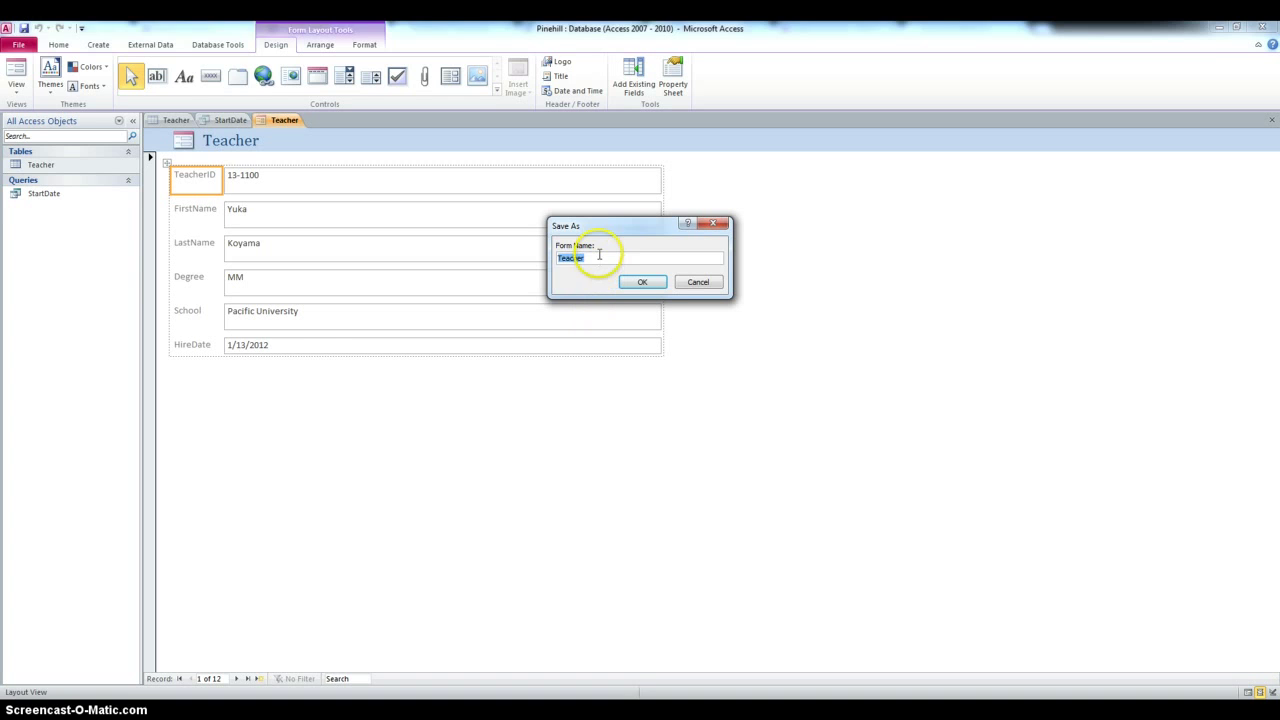
left_click(596, 253)
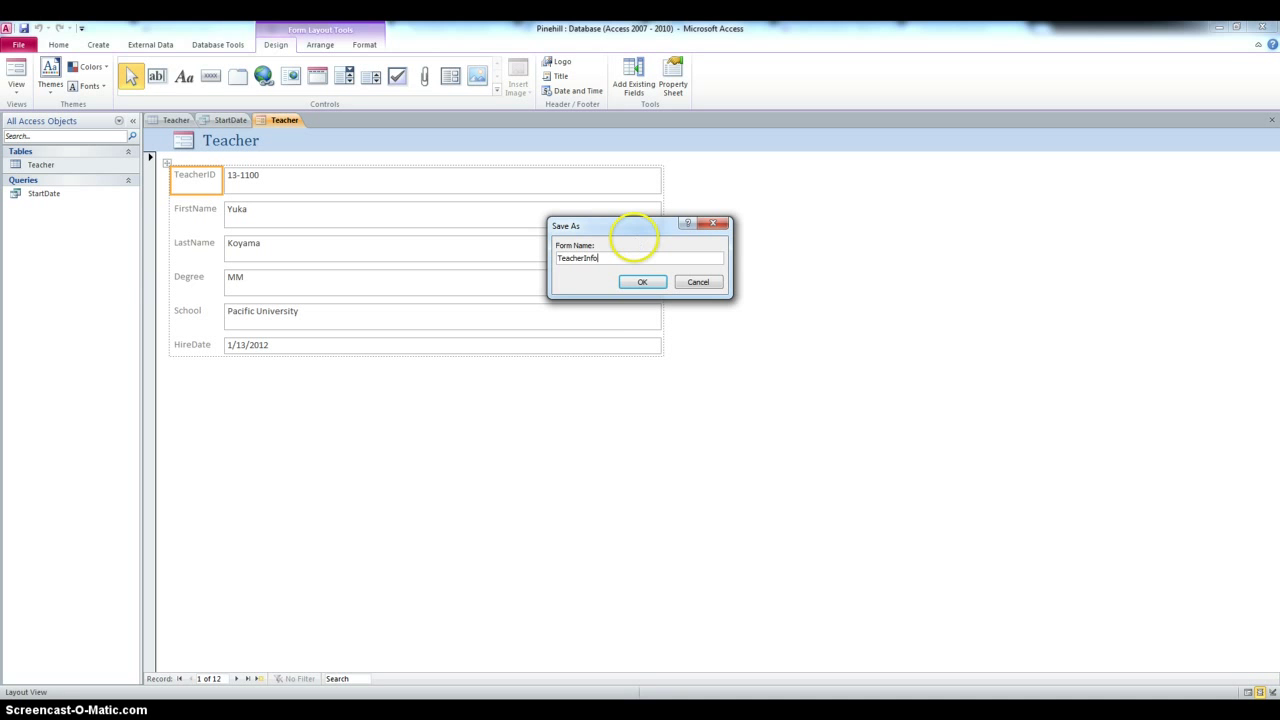
left_click(645, 283)
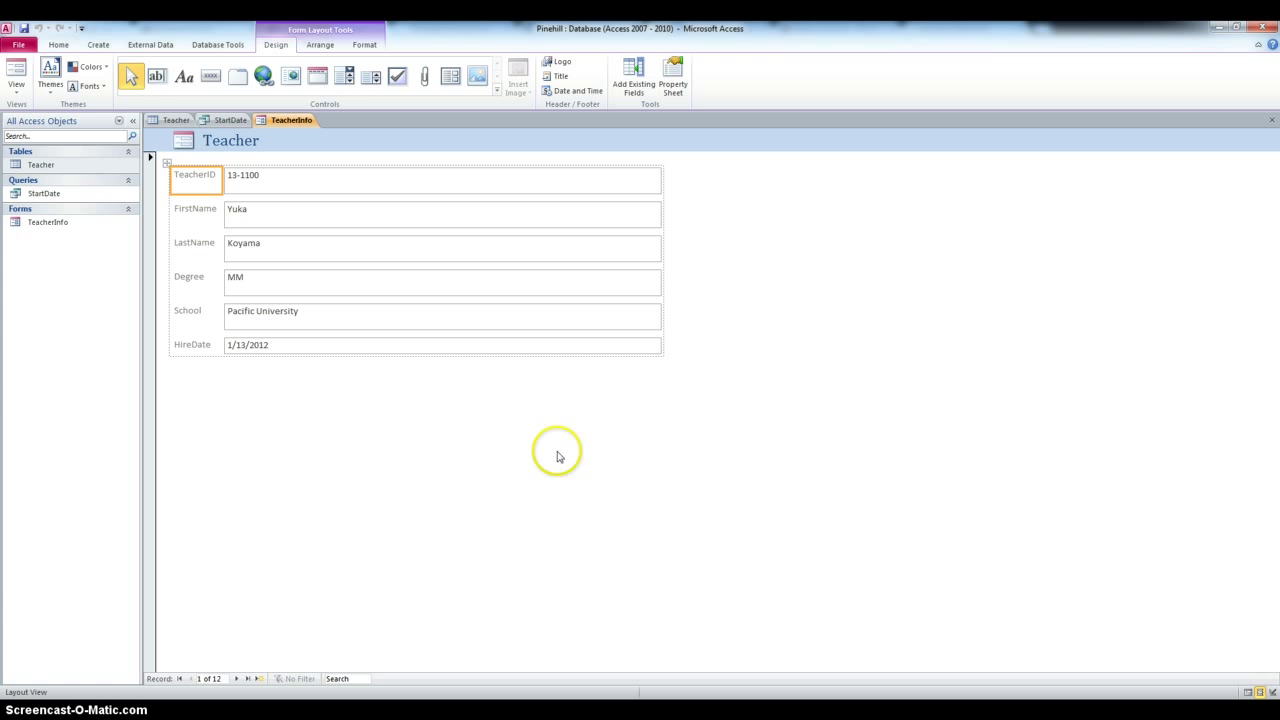
left_click(1270, 119)
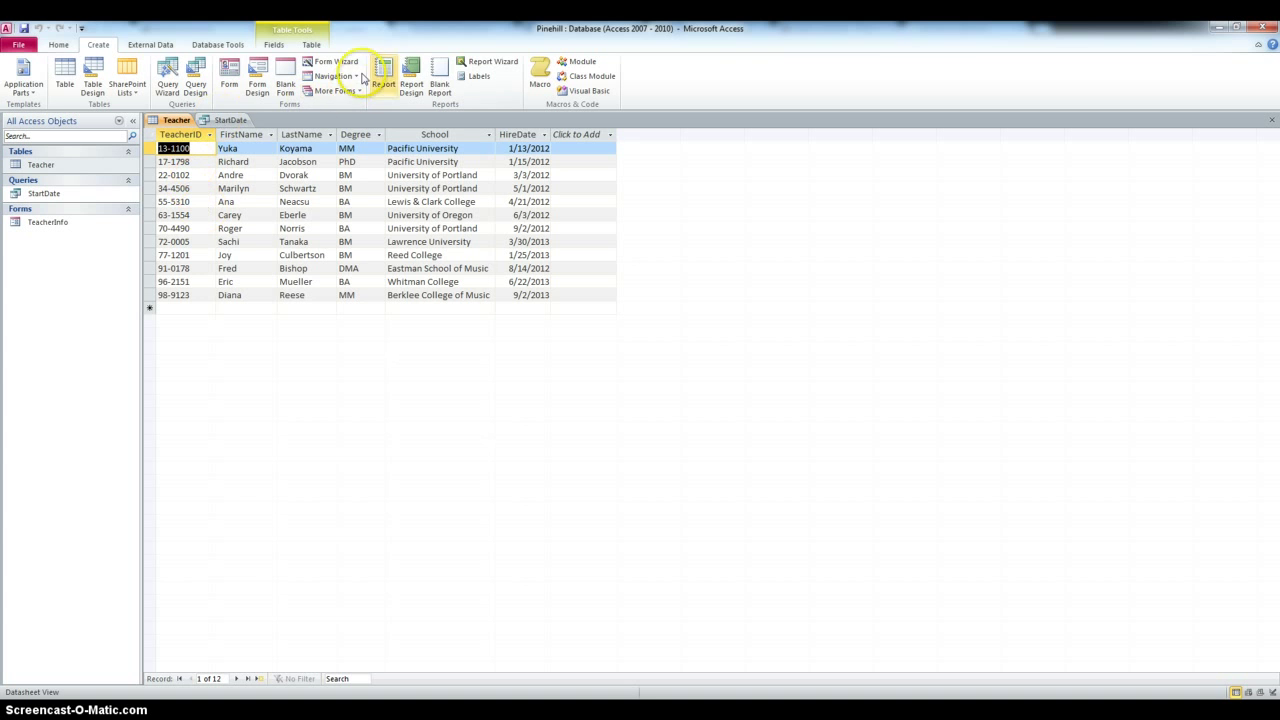
Step: Create a report based on the Teacher table and narrow the TeacherID, FirstName, LastName, Degree and School columns to fit their contents
left_click(382, 76)
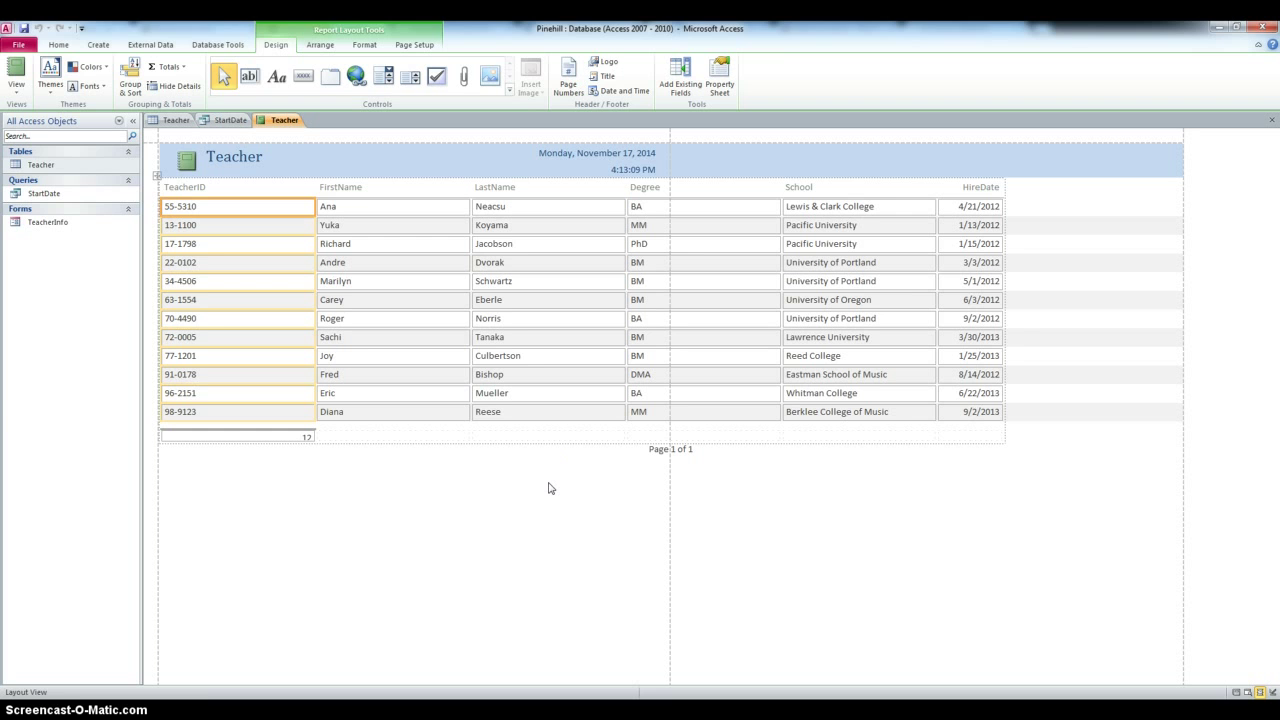
left_click(618, 492)
left_click_drag(315, 206, 211, 192)
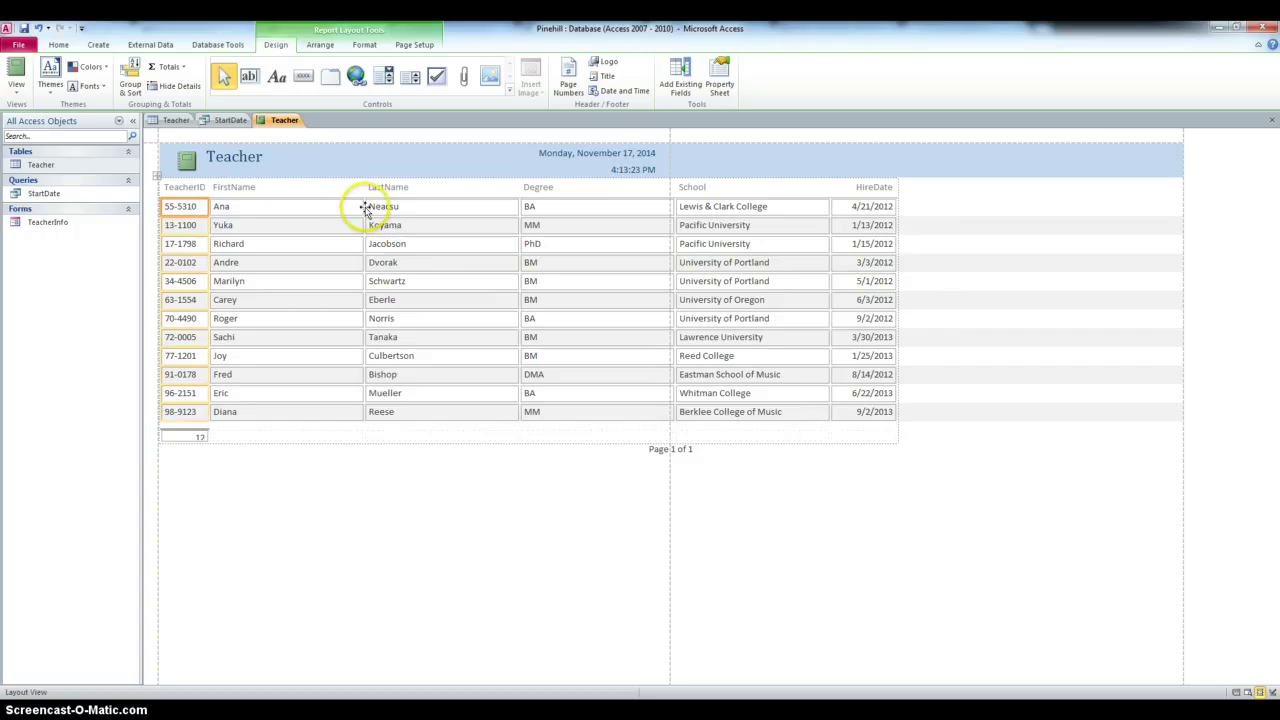
left_click_drag(357, 206, 262, 207)
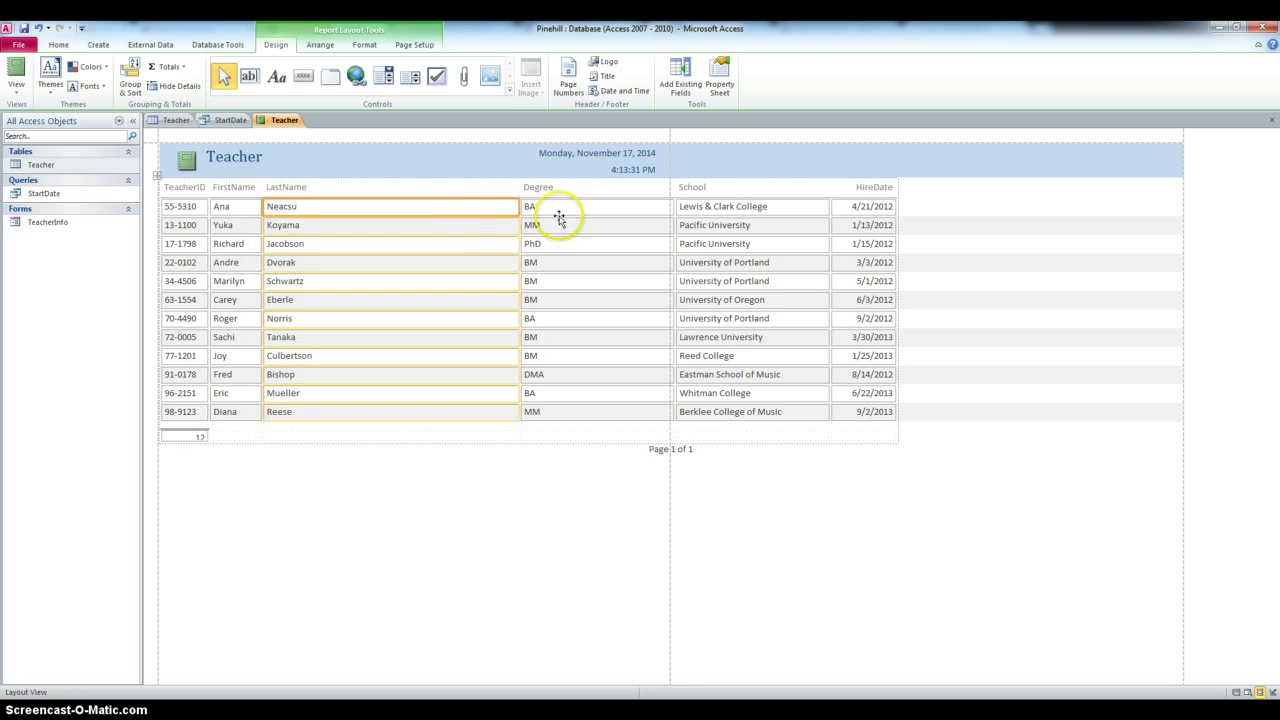
left_click_drag(517, 203, 320, 206)
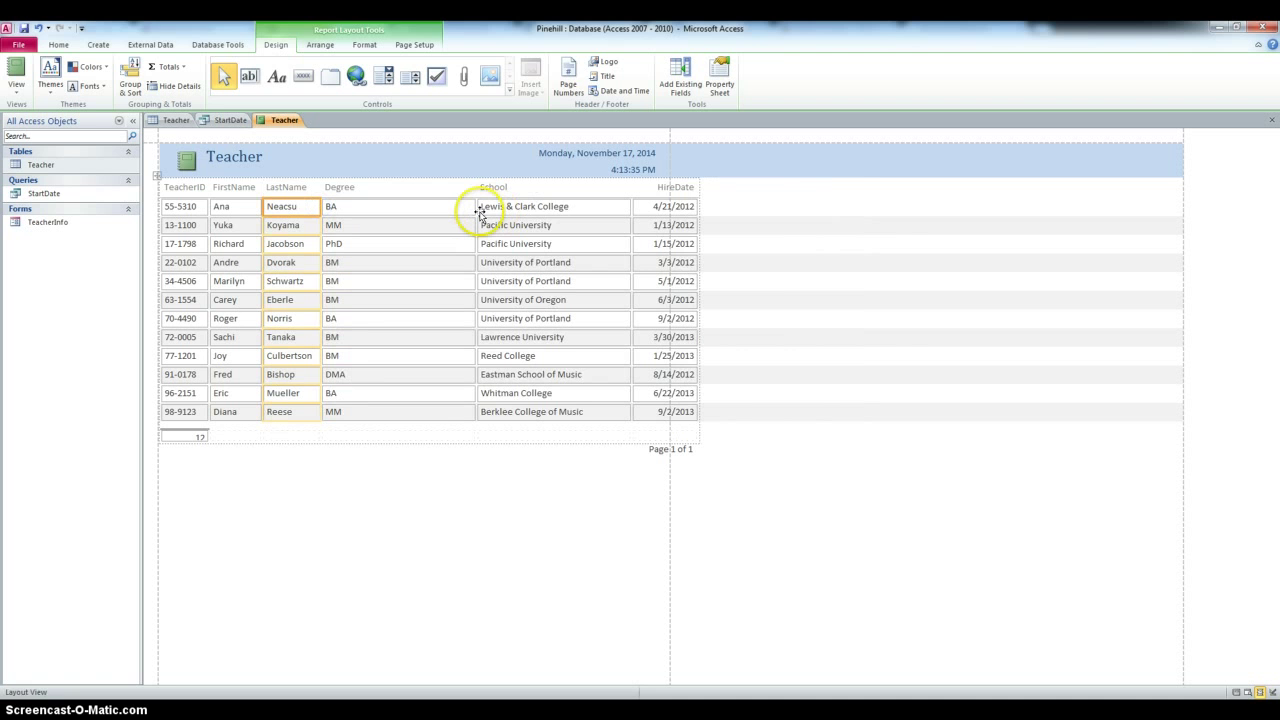
left_click_drag(473, 206, 360, 210)
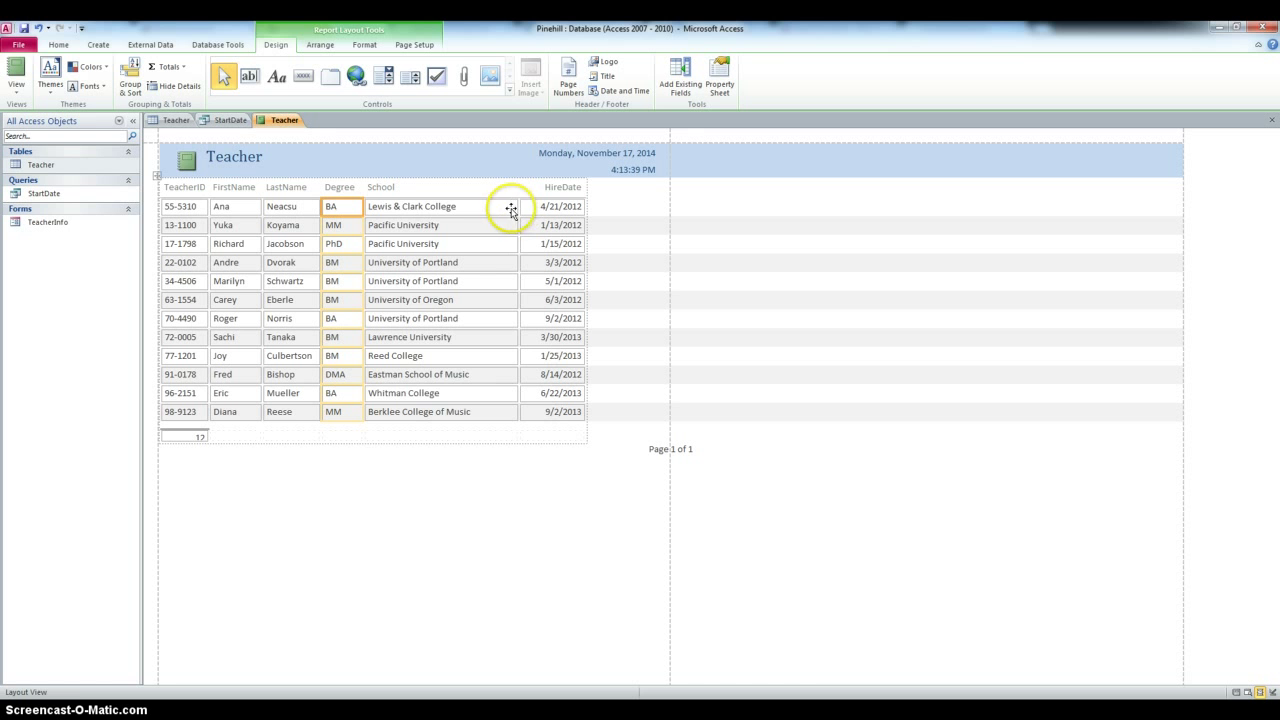
left_click(512, 208)
left_click_drag(517, 207, 485, 208)
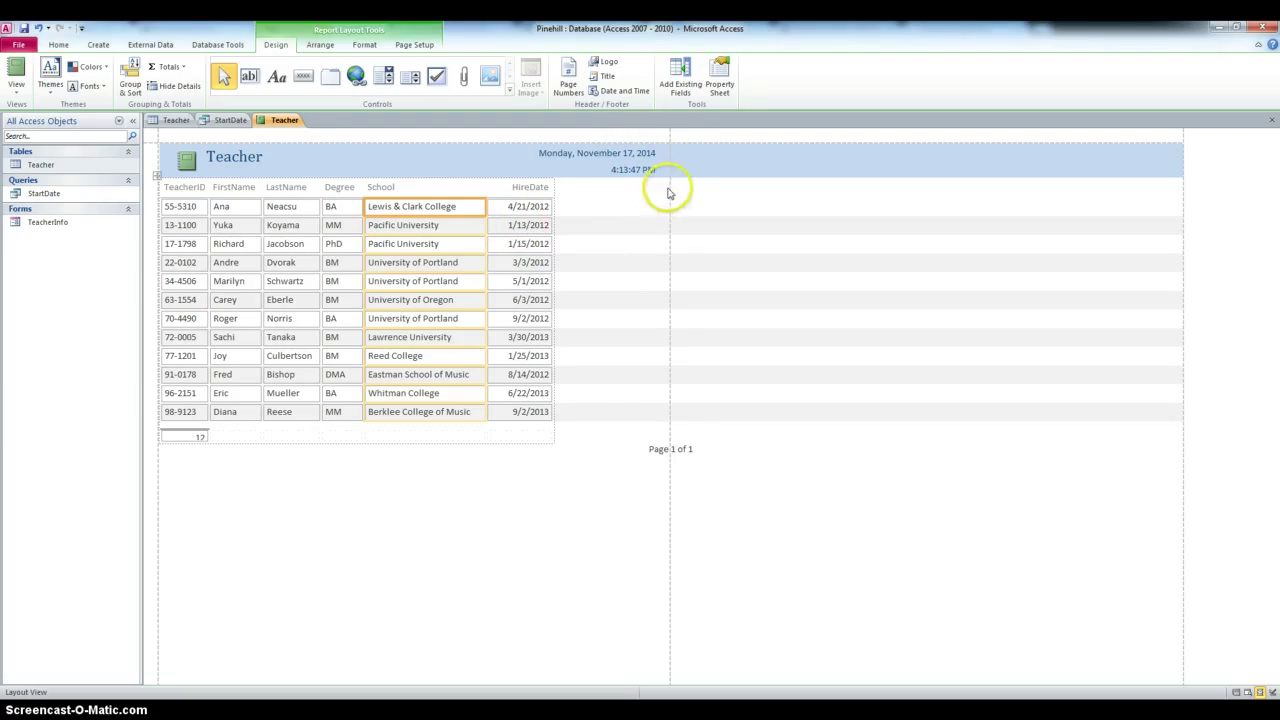
Step: Move the report's page number control inside the first page's boundary
left_click(671, 450)
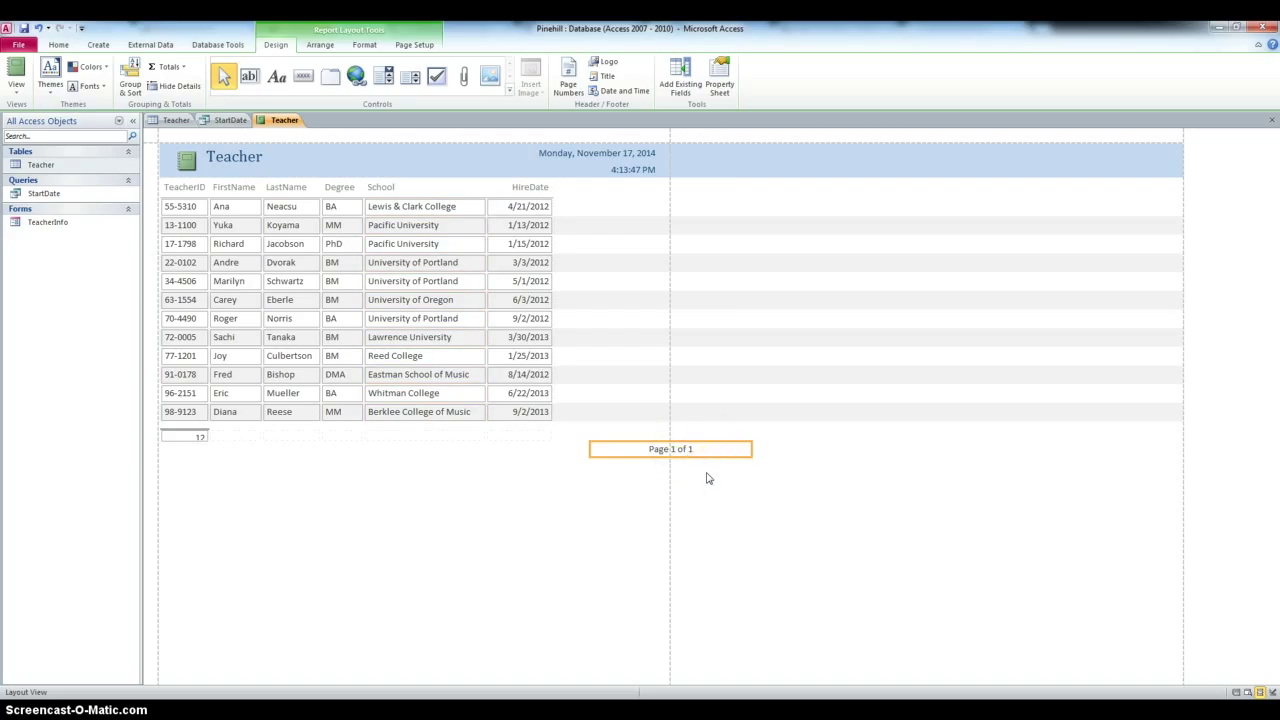
left_click(657, 447)
left_click_drag(667, 446, 668, 446)
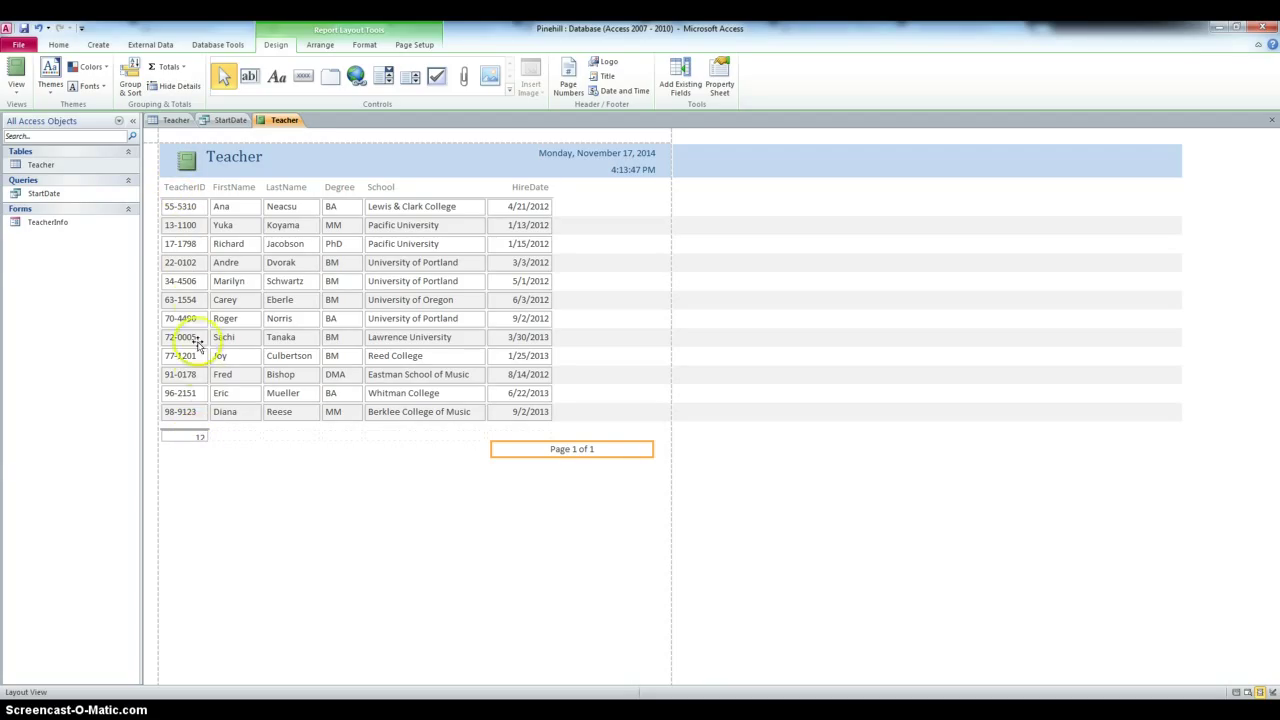
Step: Enlarge the record count control below the TeacherID column in height and width so its value displays fully
left_click(201, 437)
left_click(201, 437)
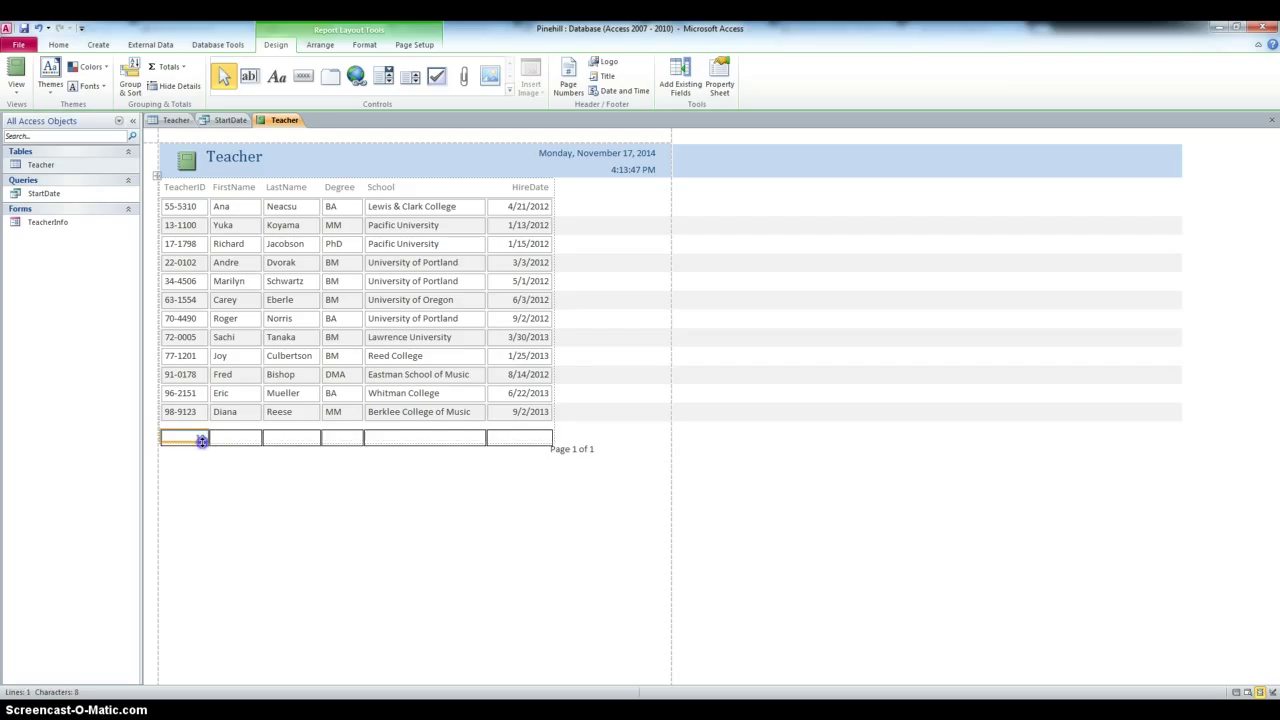
left_click(203, 437)
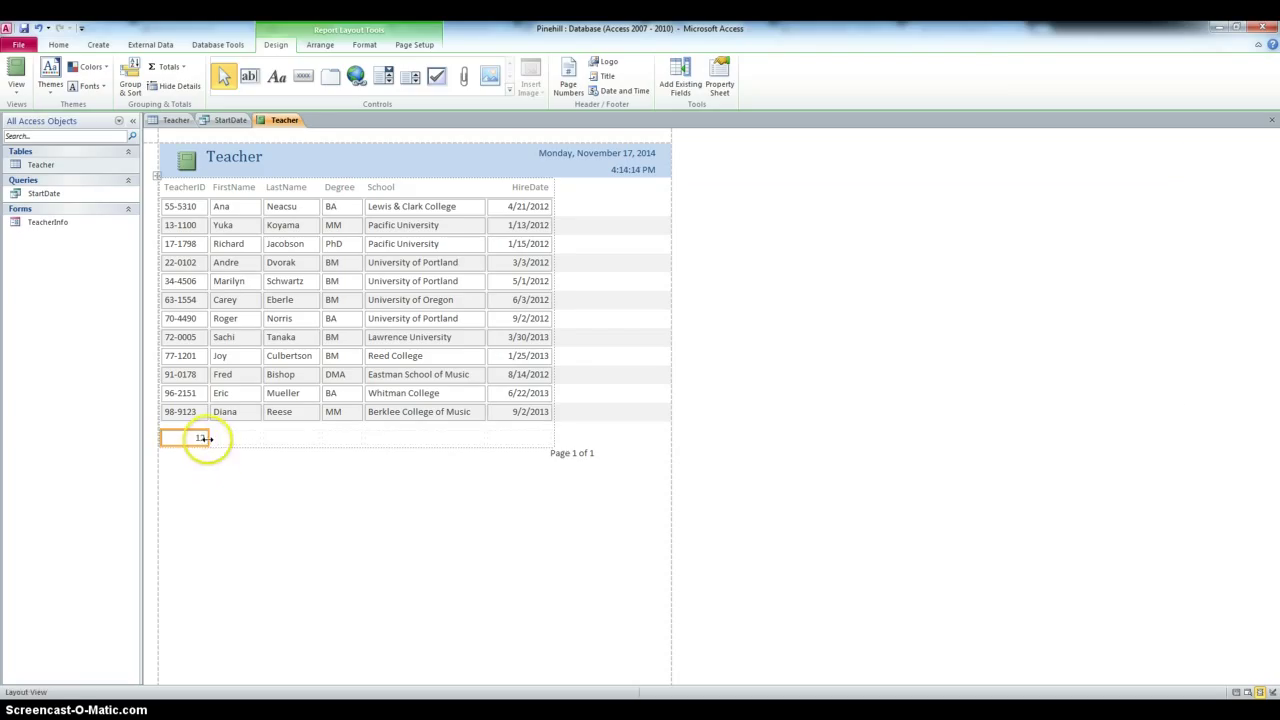
left_click(205, 437)
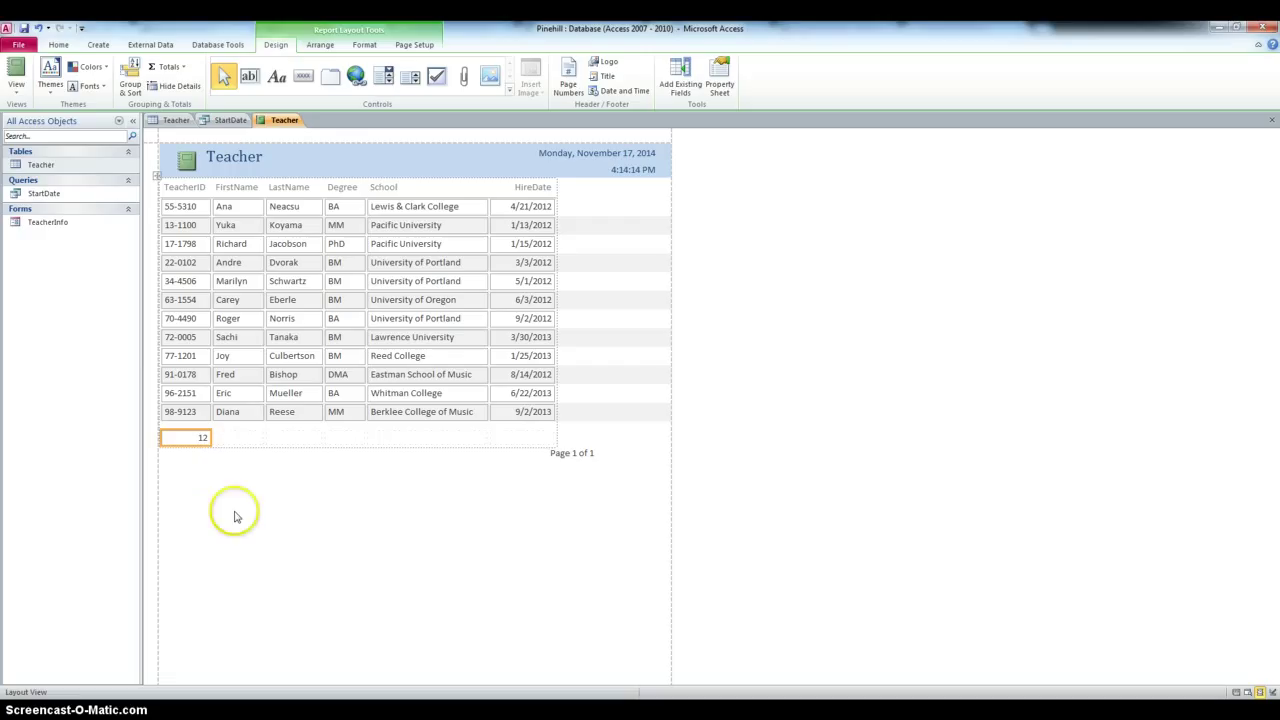
left_click(370, 520)
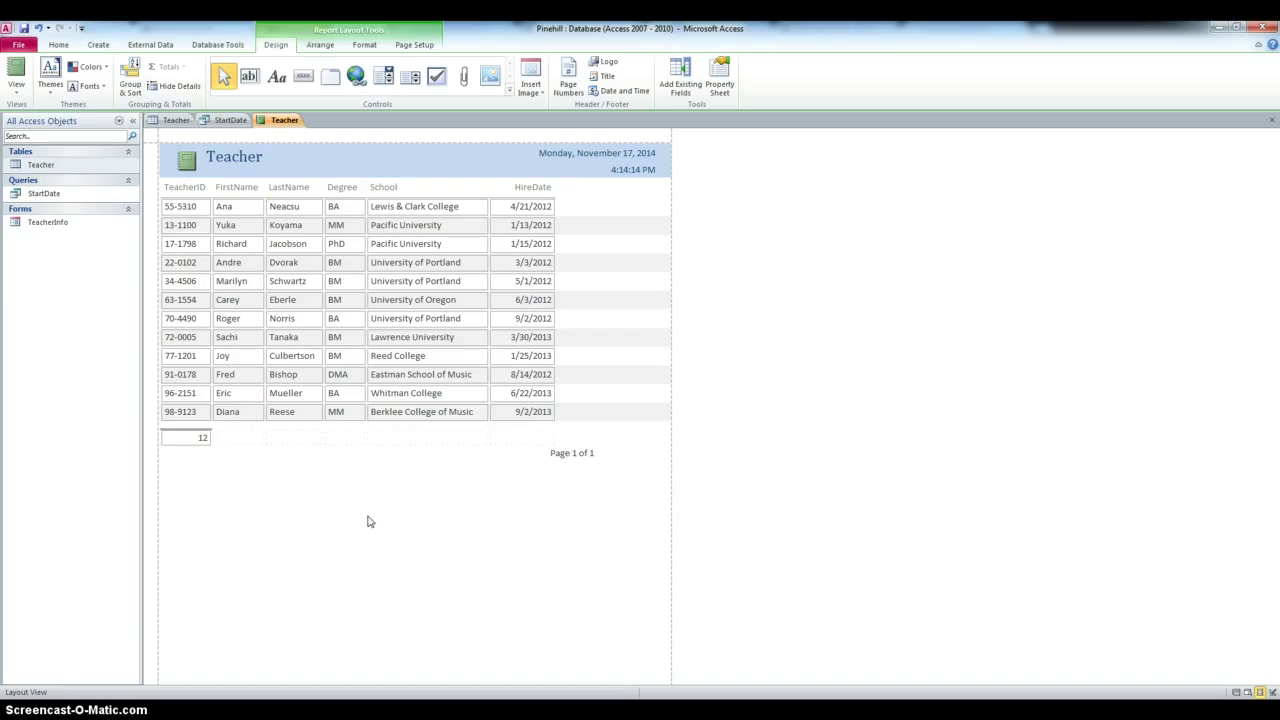
left_click(83, 689)
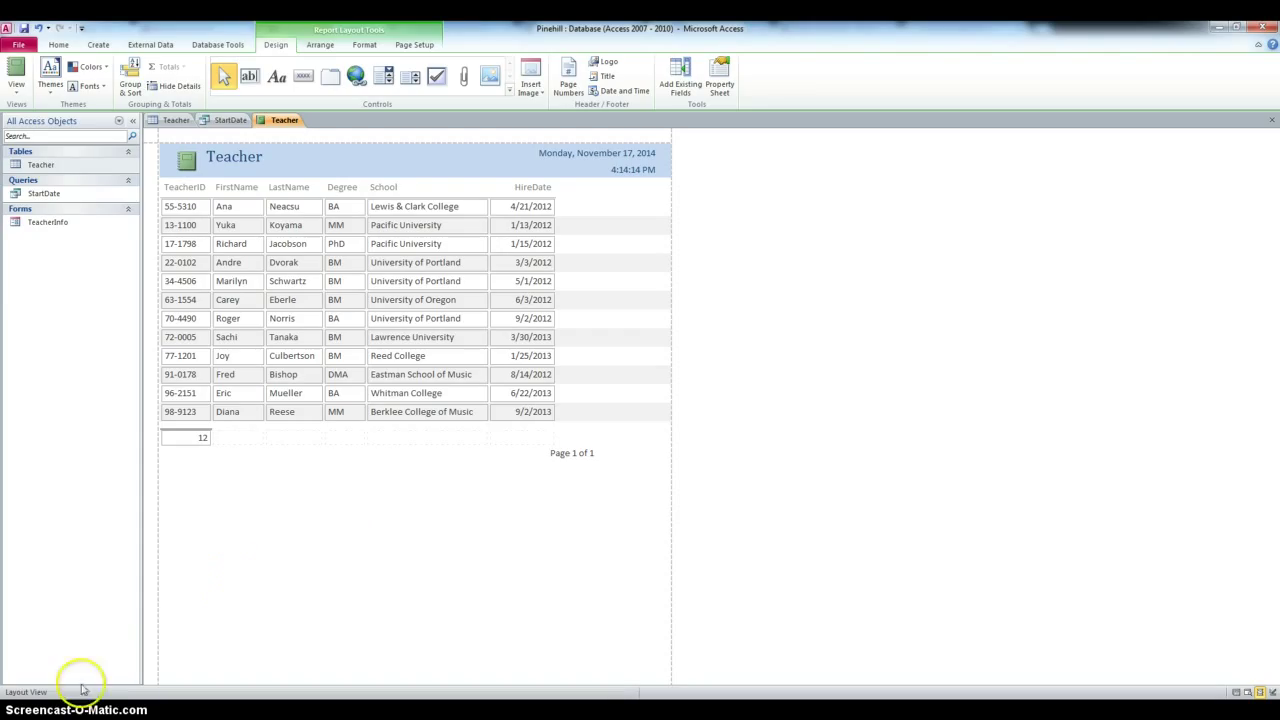
Step: Check the report's full page in Print Preview and save the report as TeacherList
left_click(15, 88)
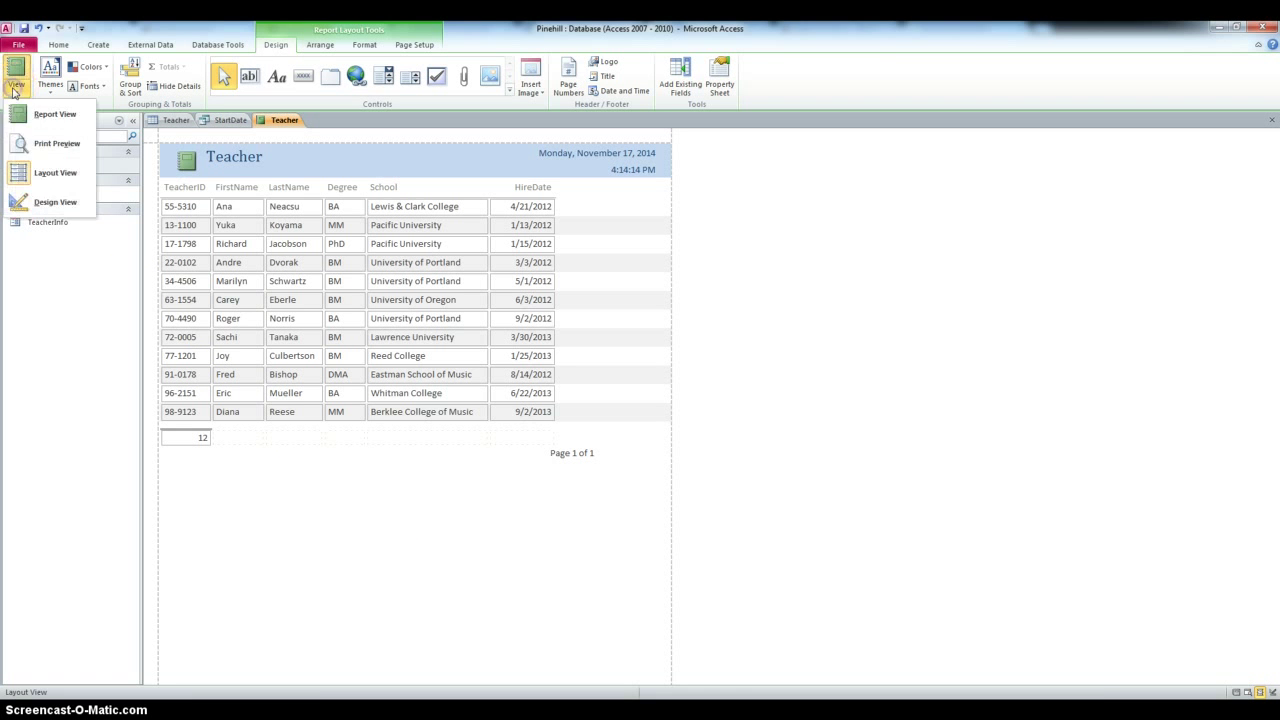
left_click(40, 143)
scroll(577, 429, "down", 5)
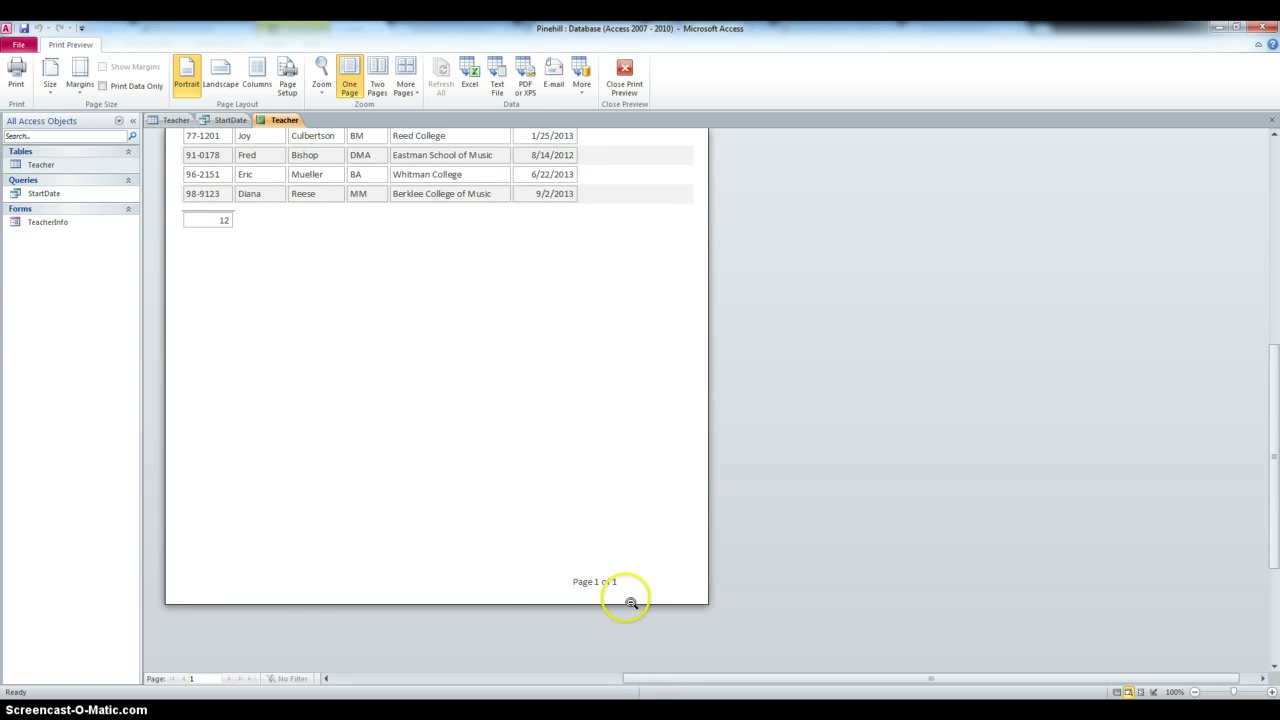
scroll(586, 591, "up", 5)
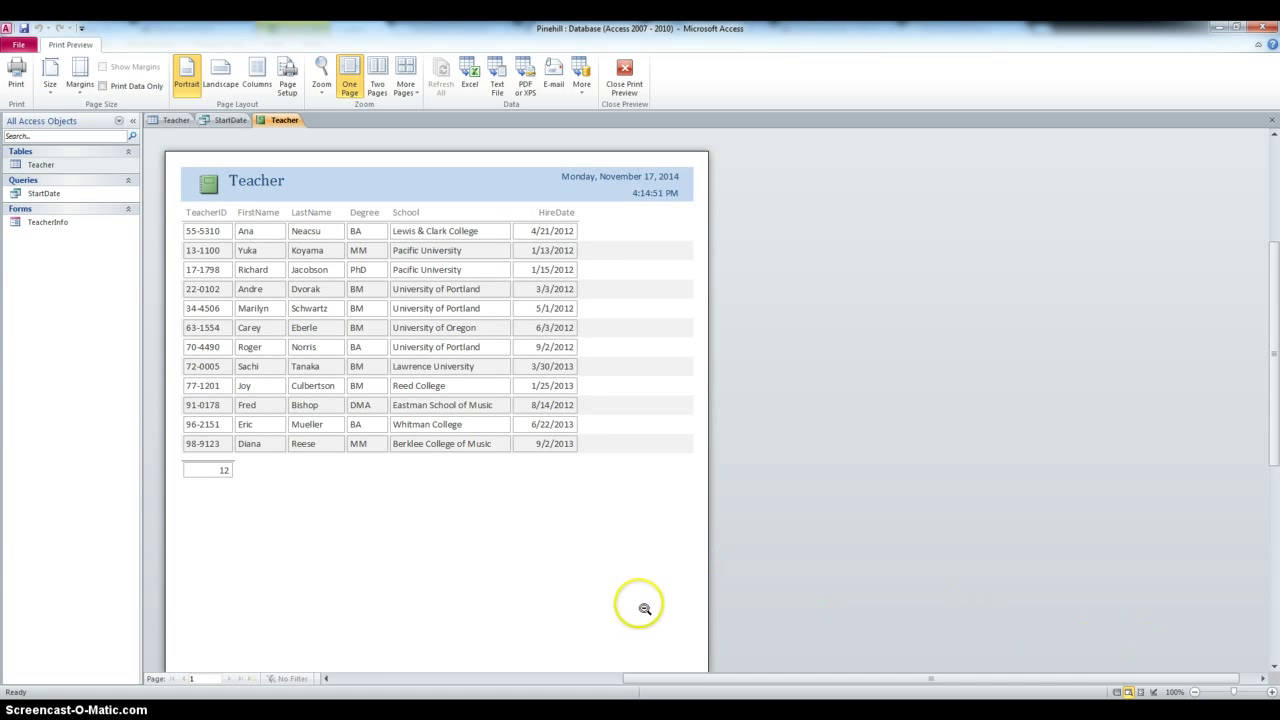
left_click(24, 29)
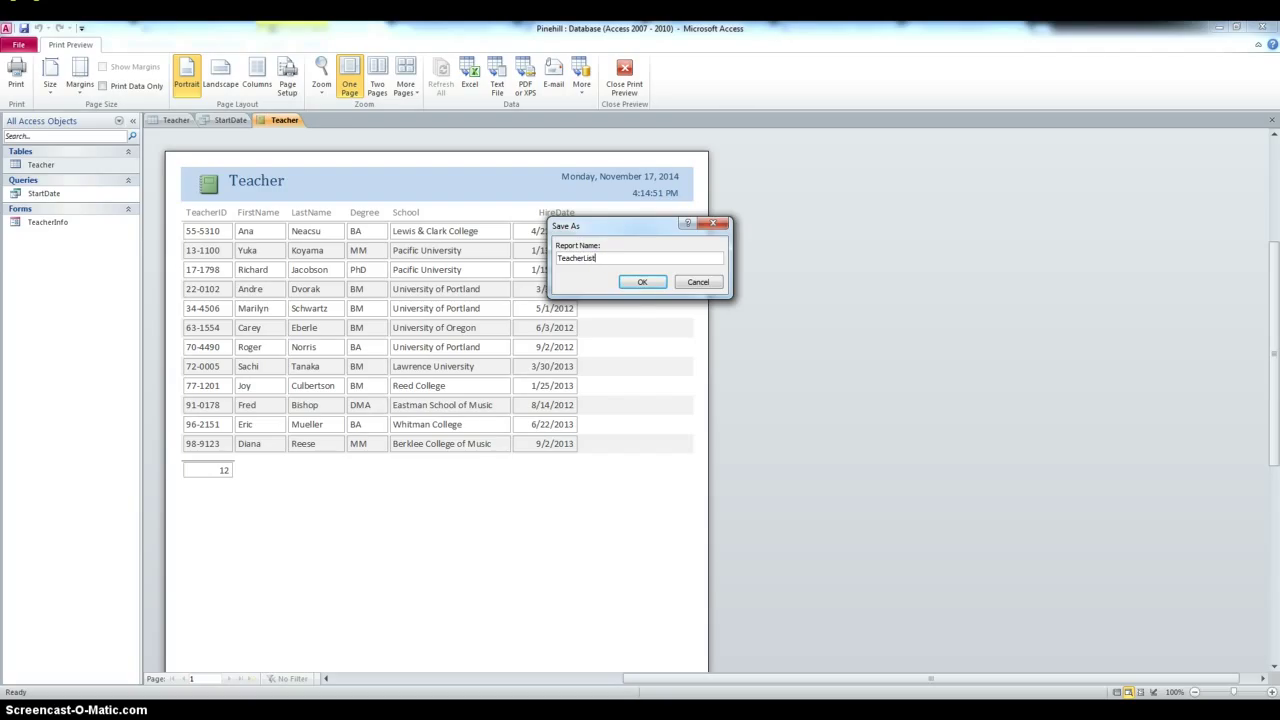
left_click(642, 282)
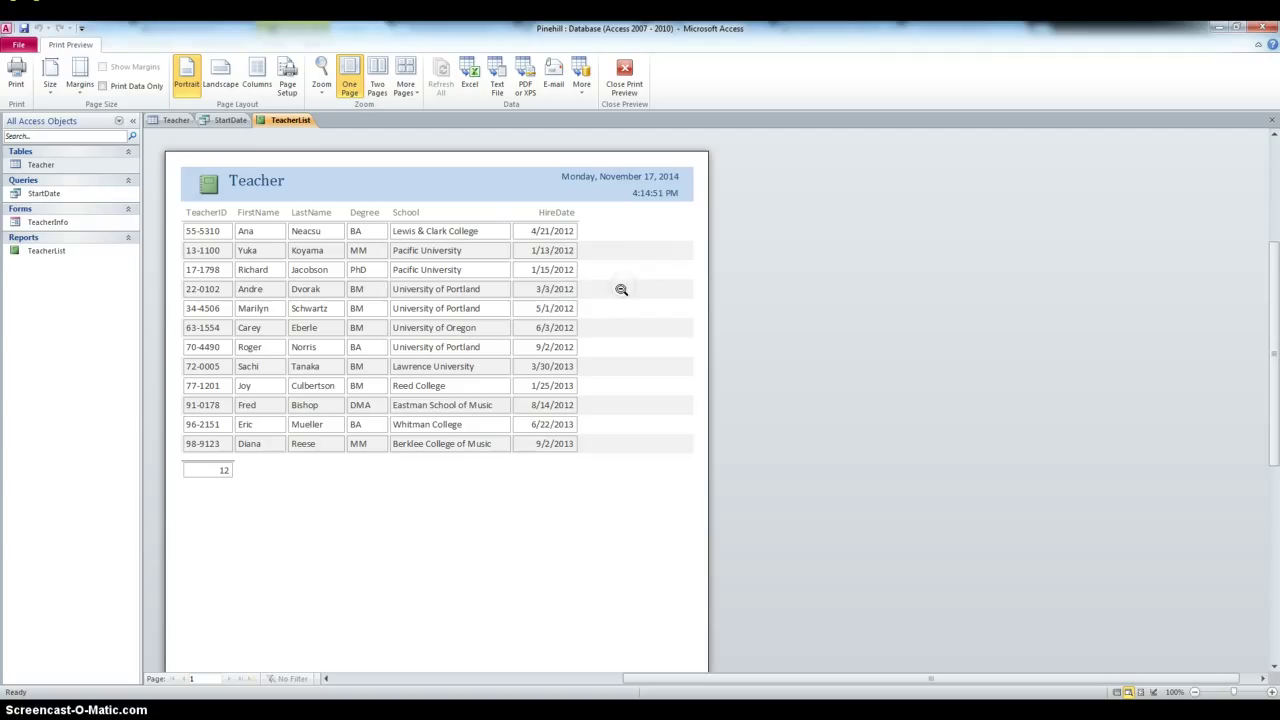
Step: Return the report to Layout View and close the report, the Teacher table and the StartDate query
left_click(1141, 692)
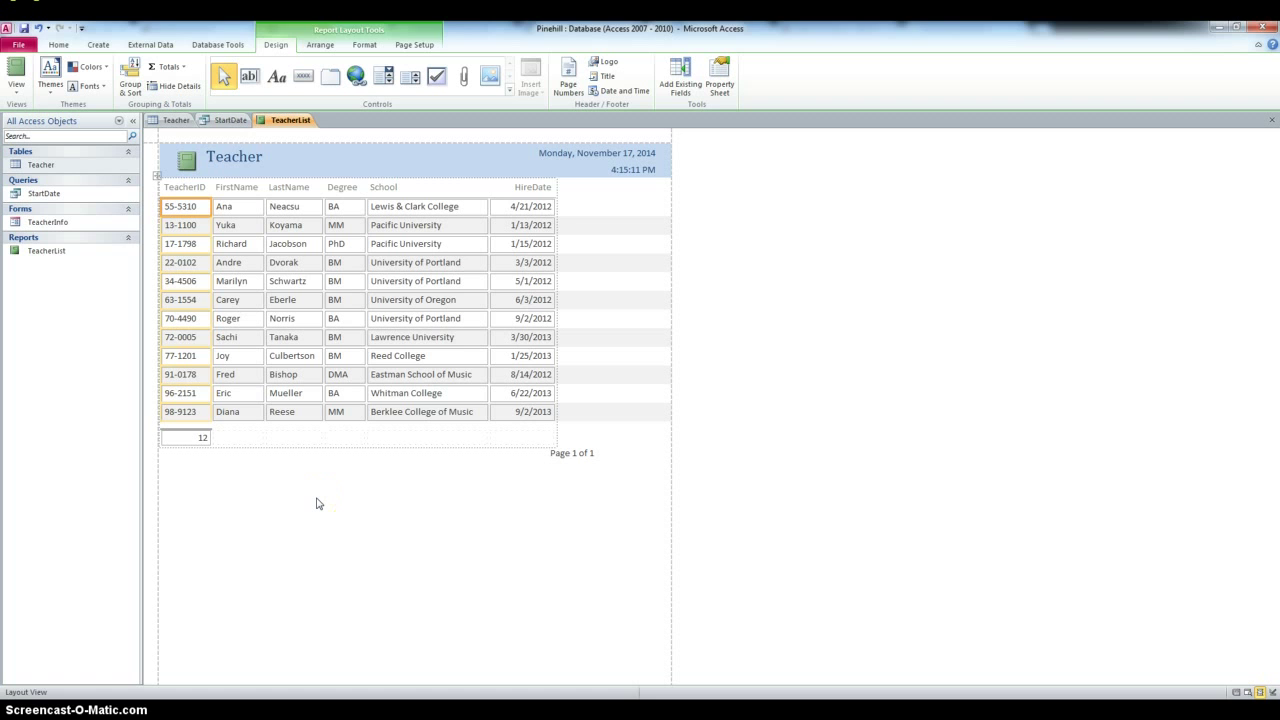
left_click(323, 510)
left_click(1270, 121)
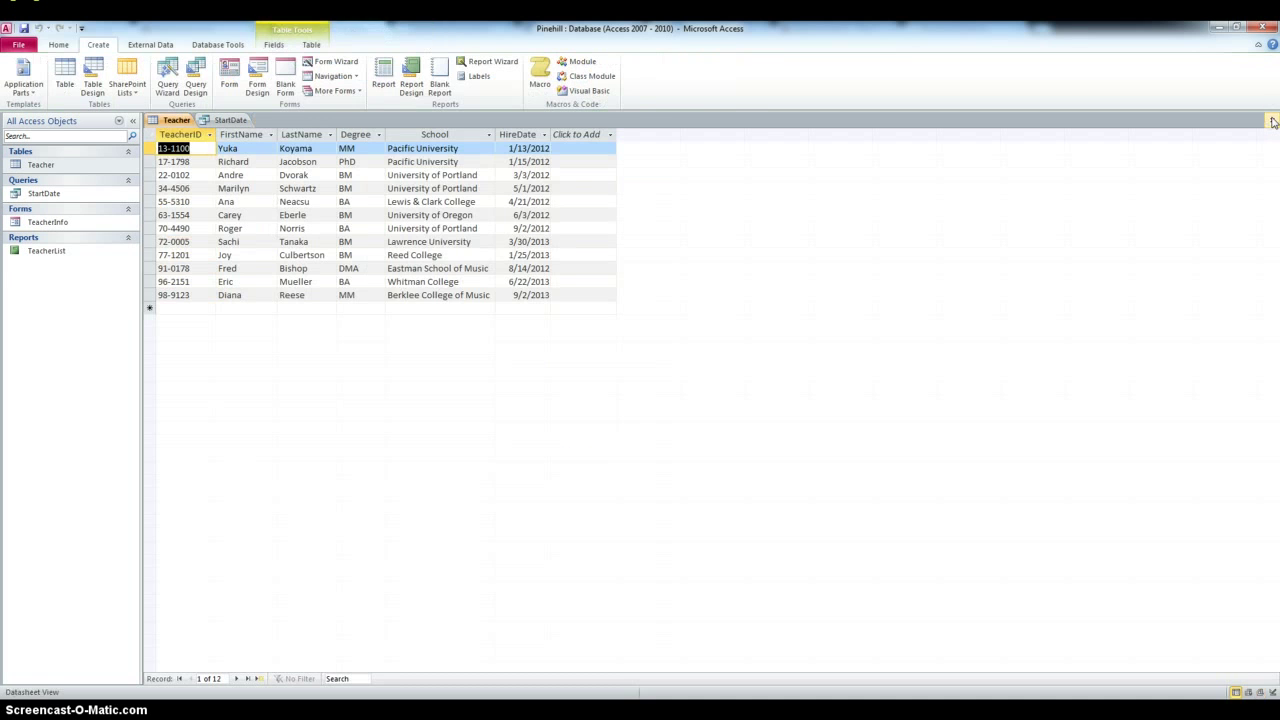
left_click(1271, 119)
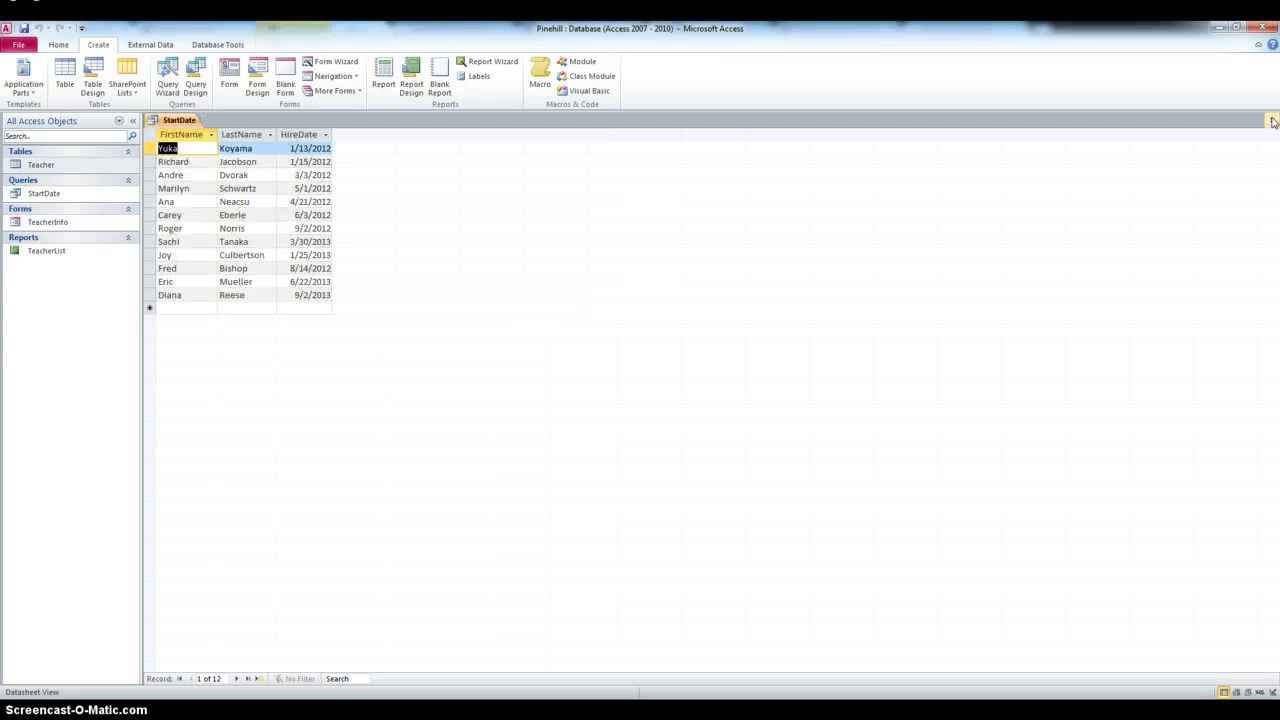
left_click(1271, 120)
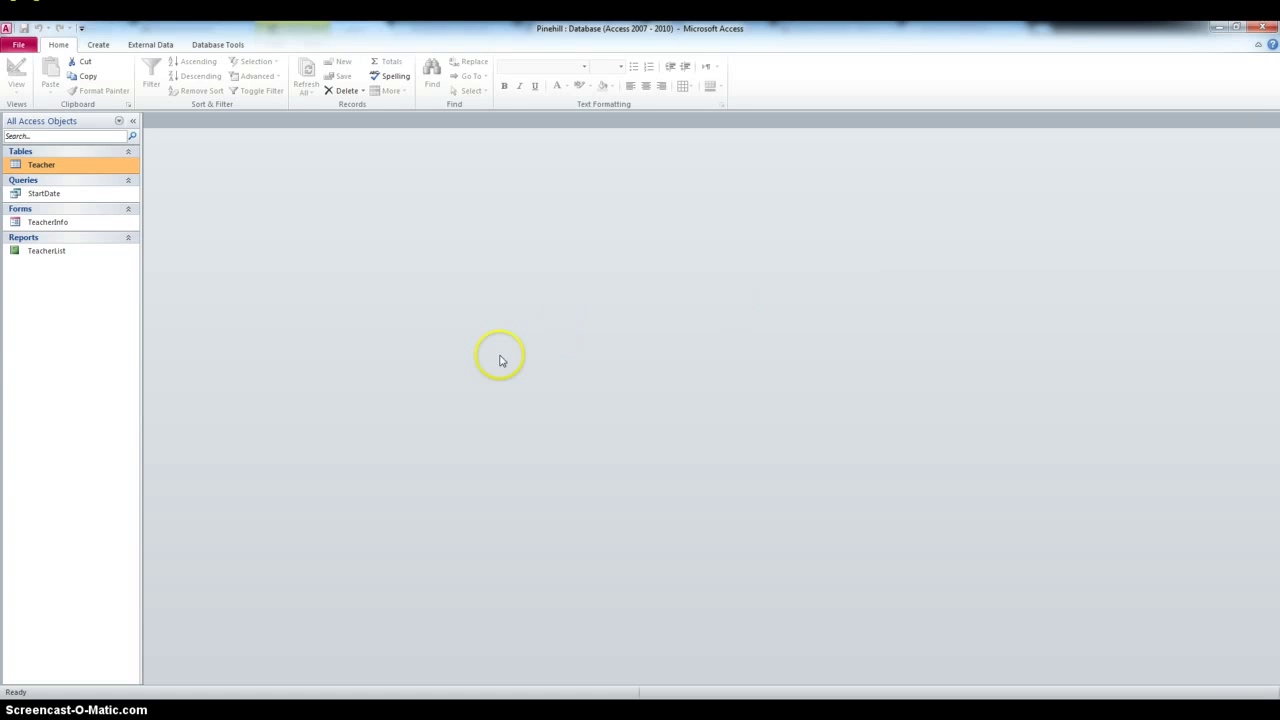
Step: Compact and repair the Pinehill database and enable its disabled content
left_click(197, 45)
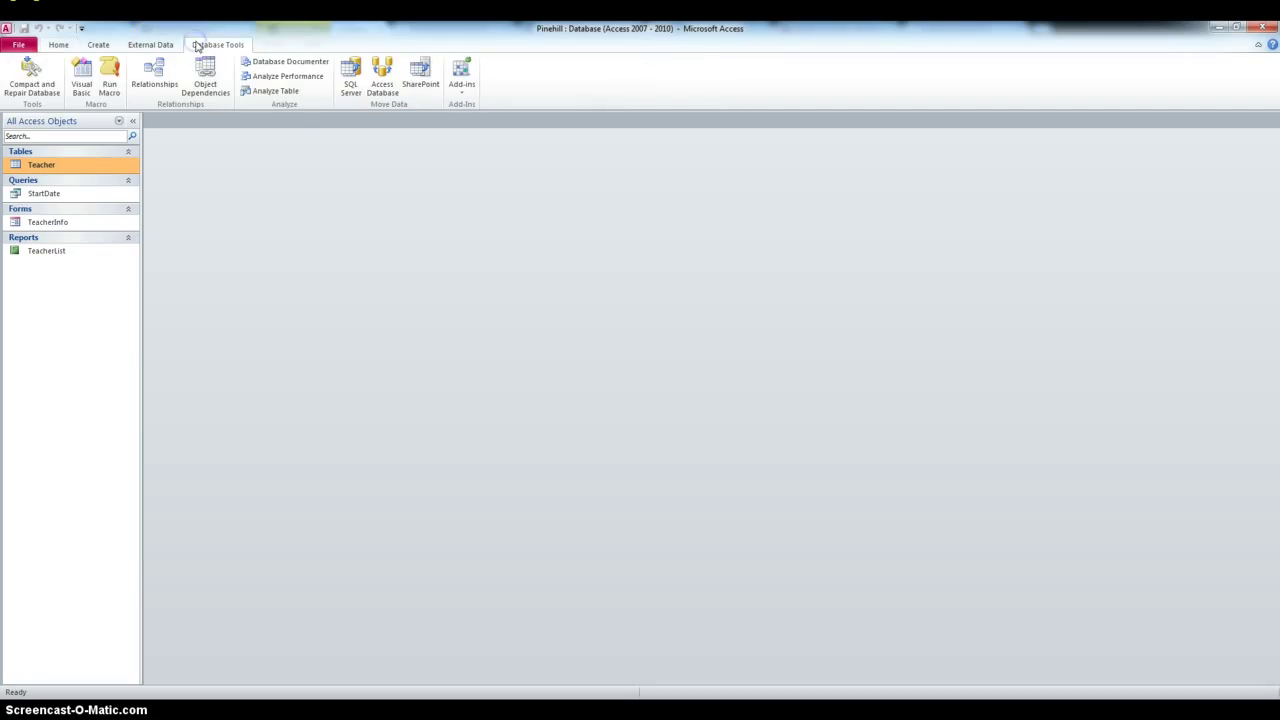
left_click(35, 82)
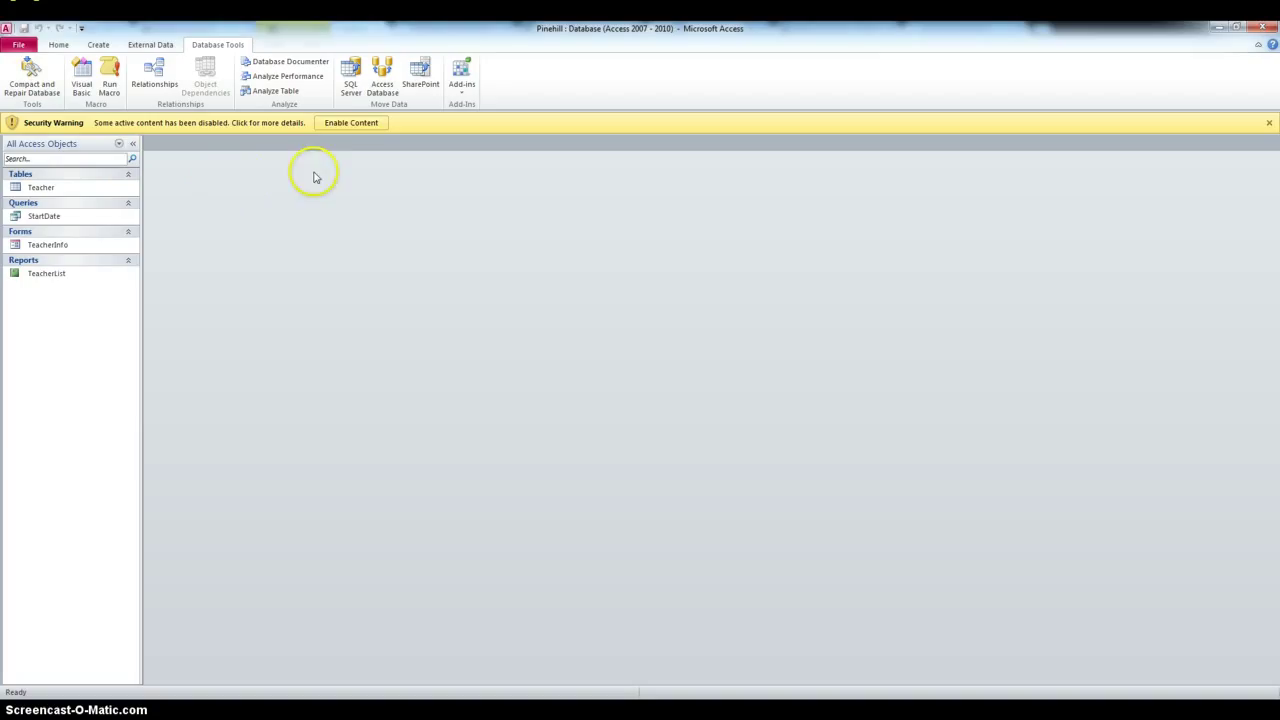
left_click(345, 123)
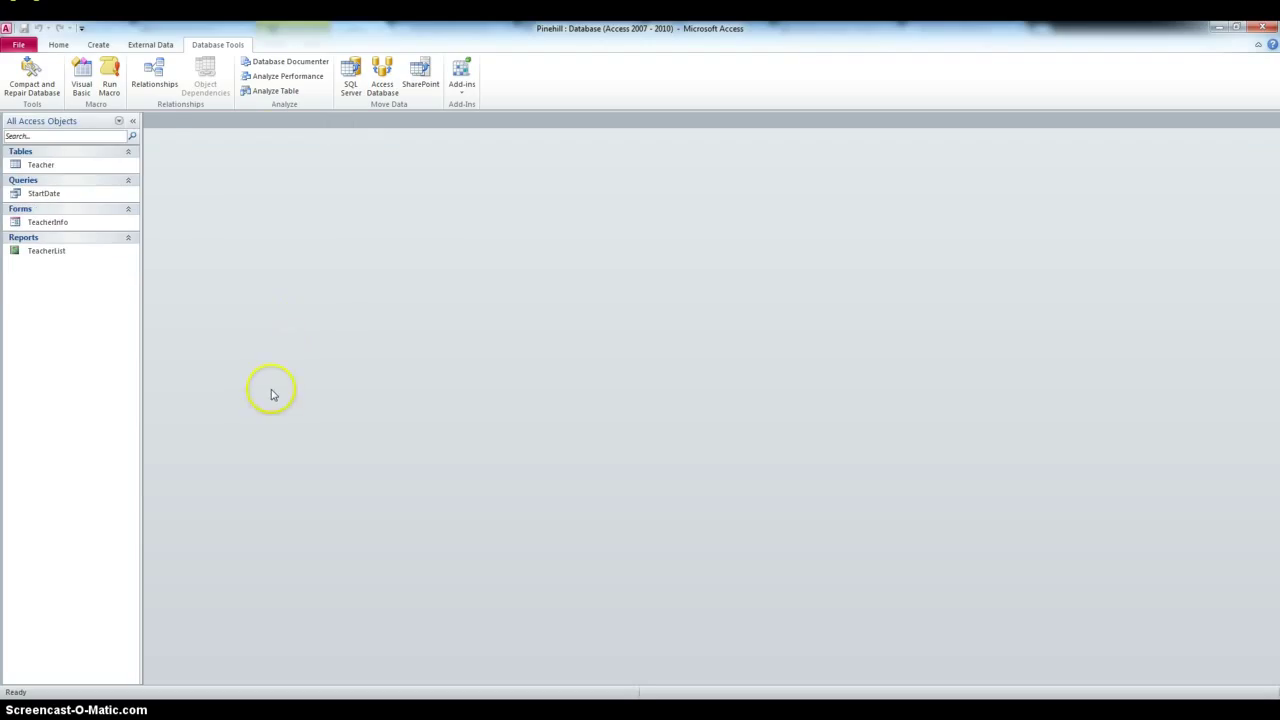